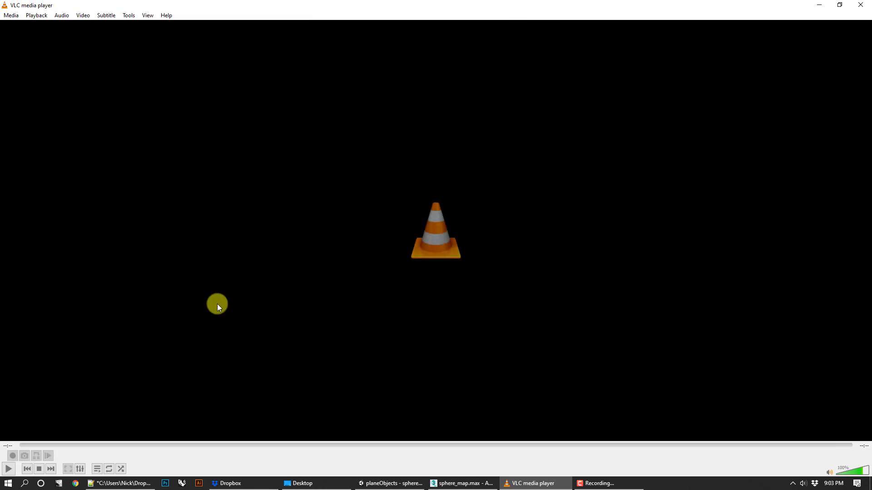
- Close the VLC media player window after the Miami aerial video finishes
{"action": "left_click", "coordinate": [860, 4]}
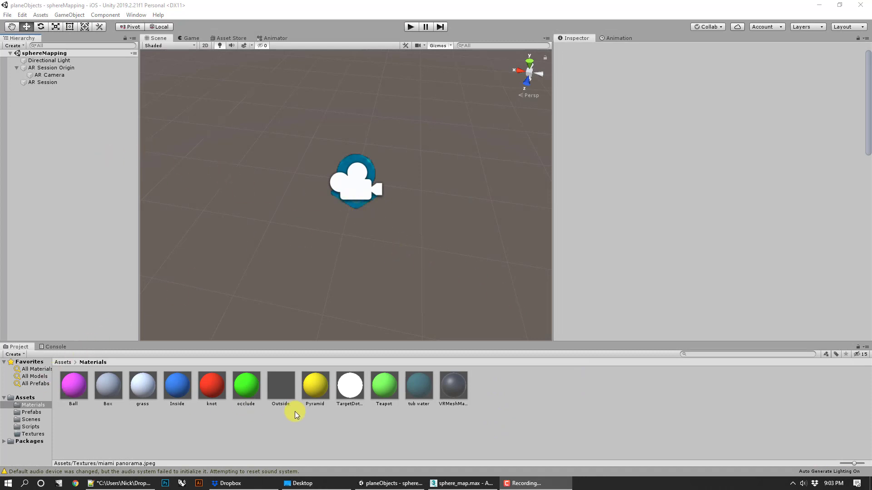
- In 3ds Max, open the Material Editor, move it aside and reselect Sphere001
{"action": "left_click", "coordinate": [445, 479]}
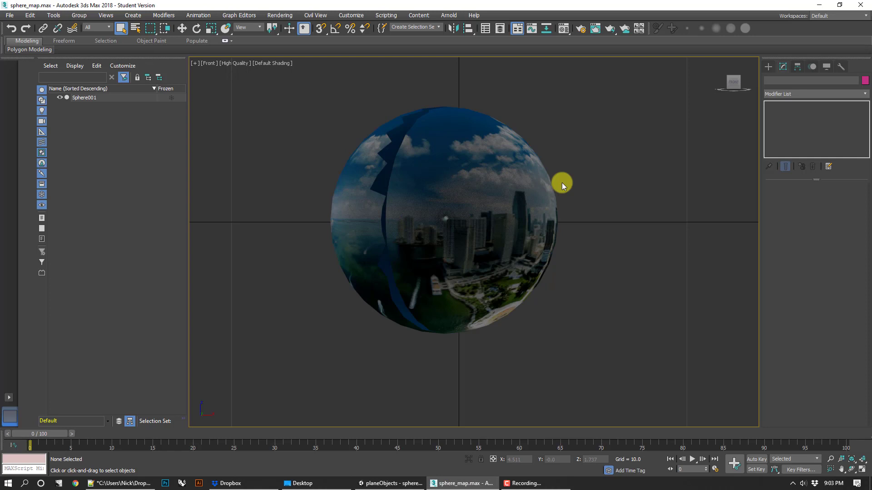
{"action": "left_click", "coordinate": [491, 212]}
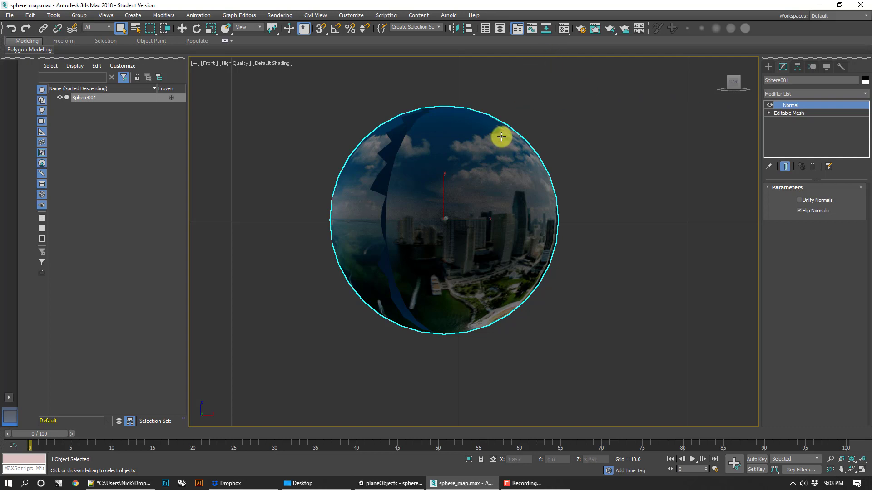
{"action": "left_click", "coordinate": [564, 140]}
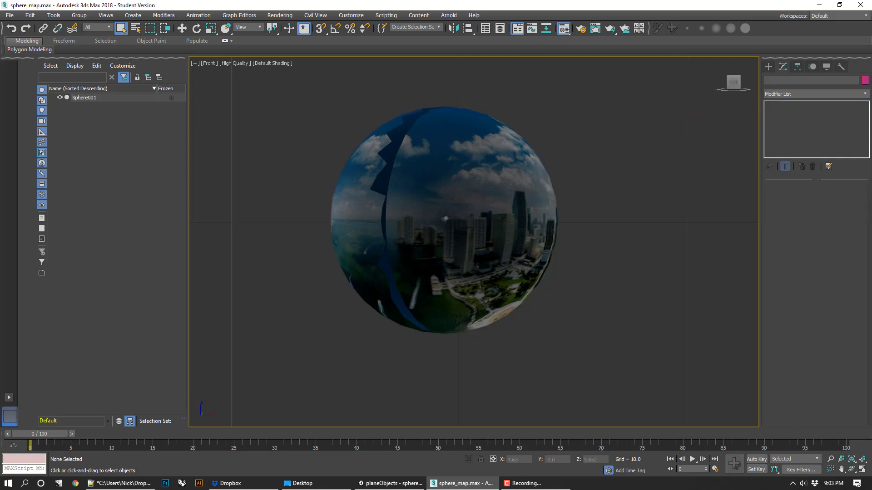
{"action": "key", "text": "m"}
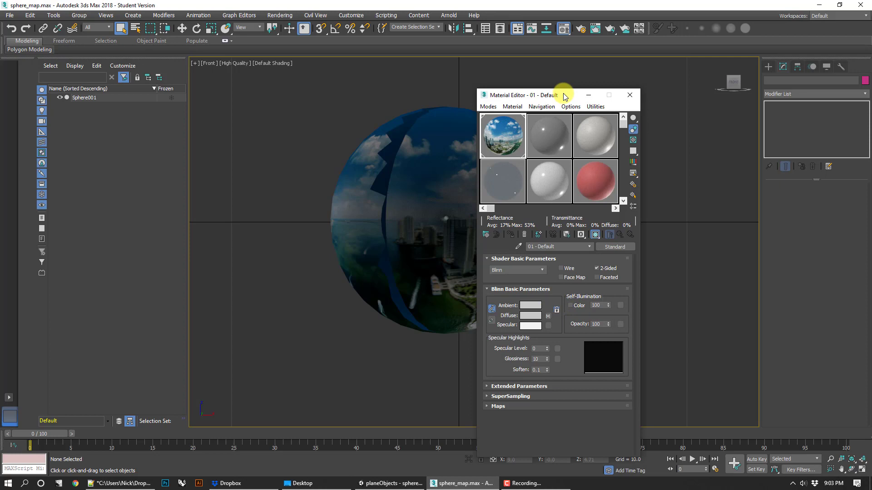
{"action": "left_click_drag", "start_coordinate": [562, 94], "coordinate": [644, 113]}
{"action": "left_click", "coordinate": [482, 135]}
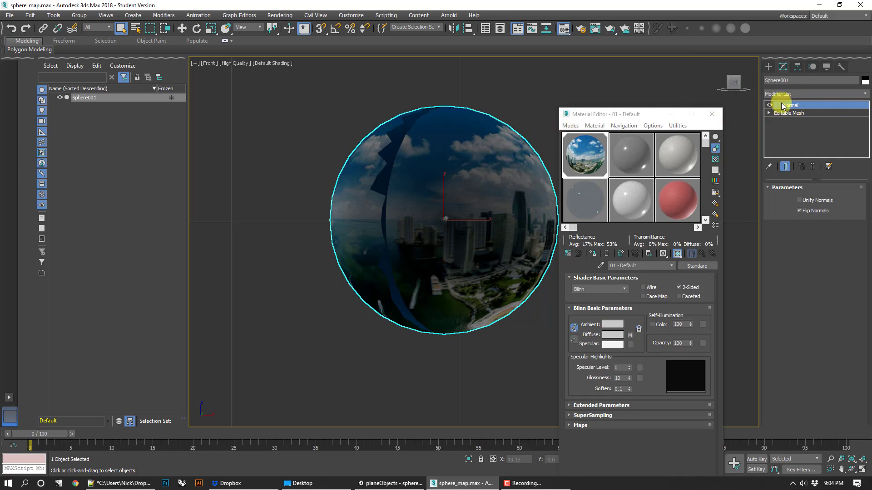
- Replace the sphere's Normal modifier with a new one using Flip Normals, keeping the material 2-Sided
{"action": "left_click", "coordinate": [812, 167]}
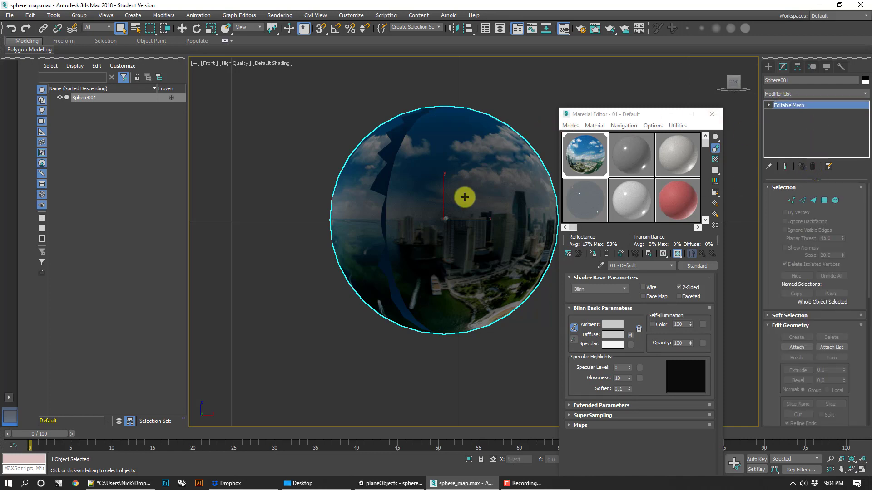
{"action": "left_click", "coordinate": [865, 94]}
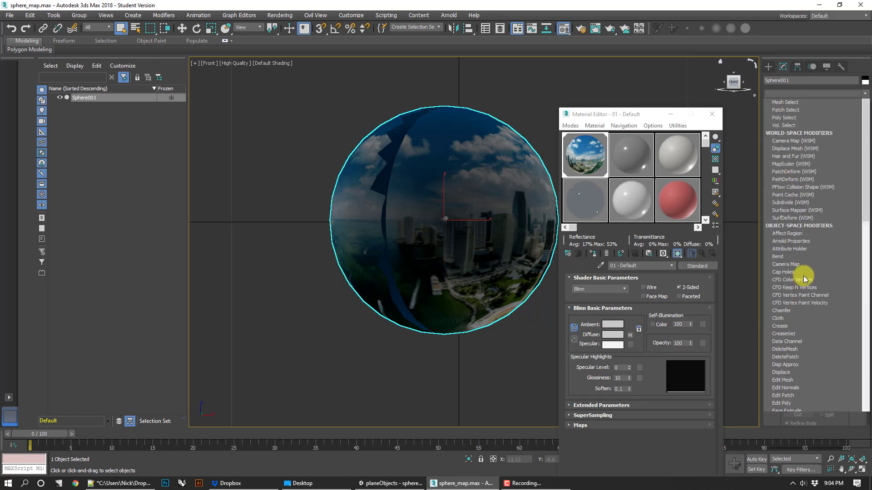
{"action": "scroll", "coordinate": [824, 418], "scroll_direction": "down", "scroll_amount": 6}
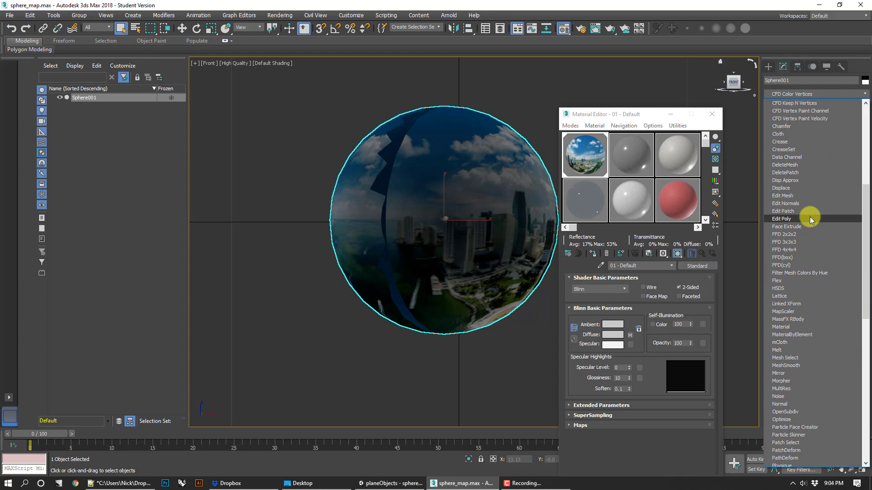
{"action": "left_click", "coordinate": [786, 405]}
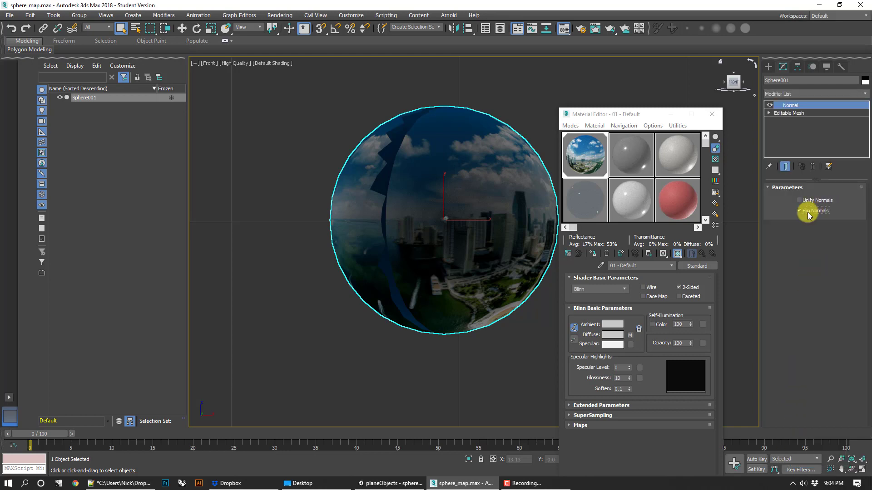
{"action": "left_click", "coordinate": [690, 288]}
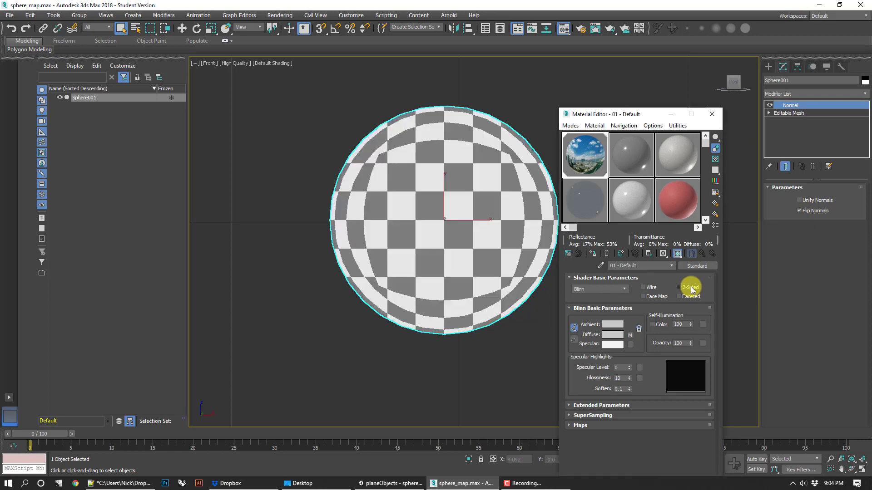
{"action": "left_click", "coordinate": [482, 336]}
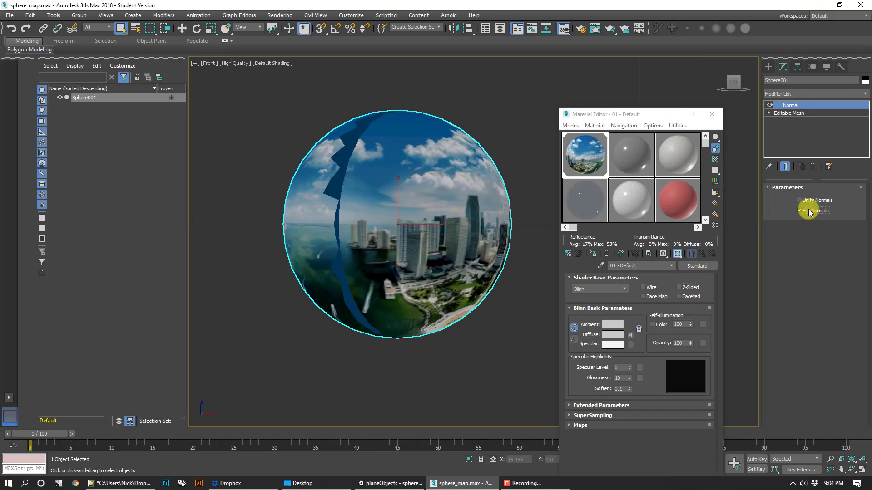
{"action": "left_click", "coordinate": [691, 288]}
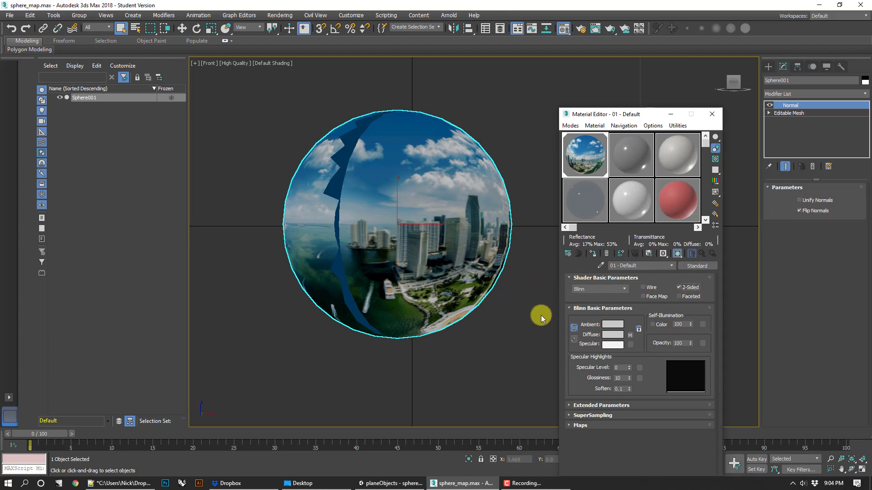
- Zoom and pan the Front viewport to recentre the panorama sphere
{"action": "scroll", "coordinate": [458, 292], "scroll_direction": "up", "scroll_amount": 5}
{"action": "middle_click_drag", "start_coordinate": [454, 263], "coordinate": [491, 257]}
{"action": "scroll", "coordinate": [486, 262], "scroll_direction": "down", "scroll_amount": 3}
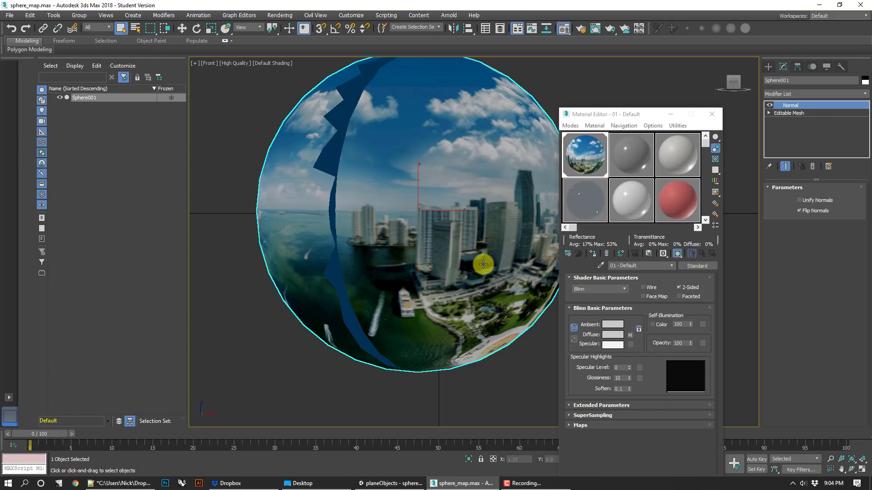
{"action": "middle_click_drag", "start_coordinate": [467, 275], "coordinate": [454, 294]}
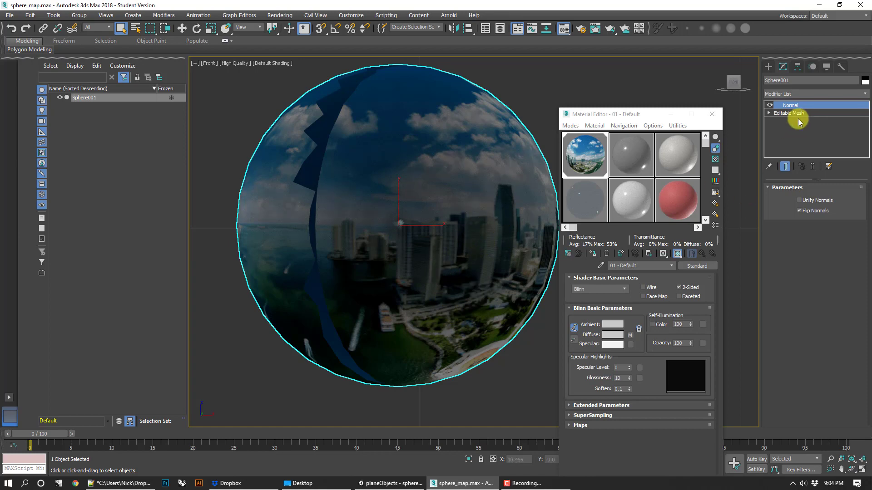
{"action": "middle_click_drag", "start_coordinate": [520, 179], "coordinate": [540, 179]}
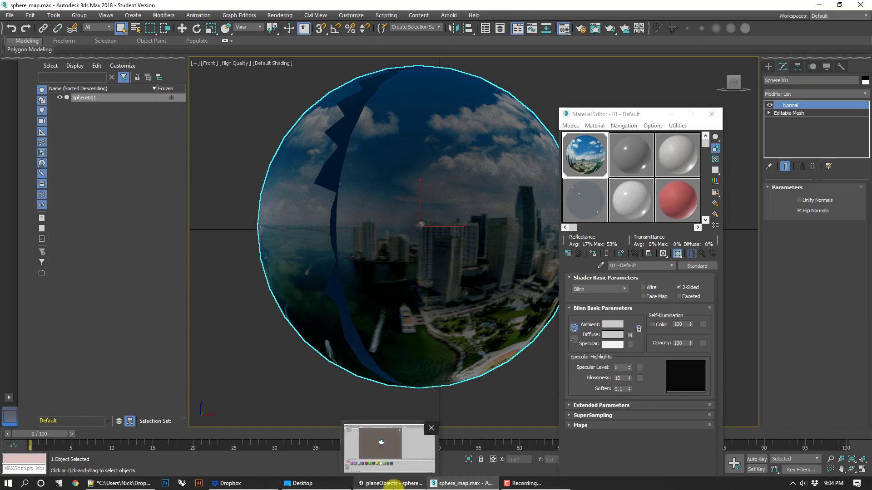
- In Unity, open and close the Package Manager, then inspect AR Session Origin and AR Session
{"action": "left_click", "coordinate": [394, 485]}
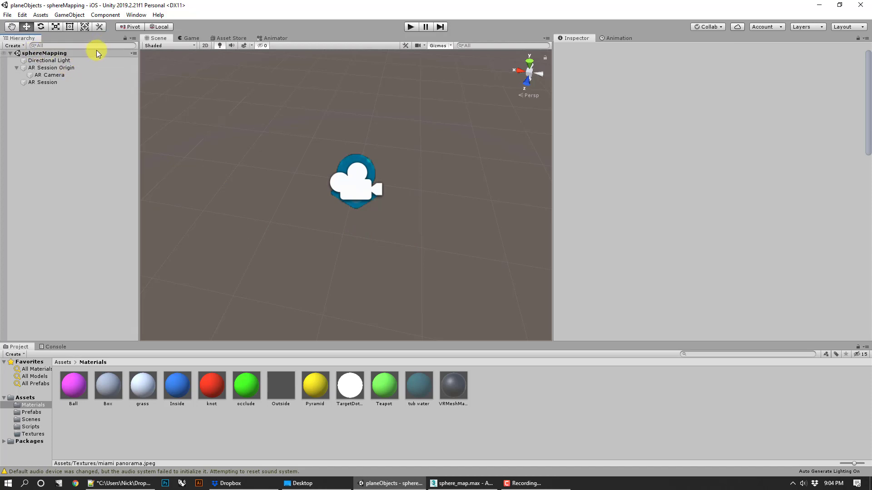
{"action": "left_click", "coordinate": [136, 15]}
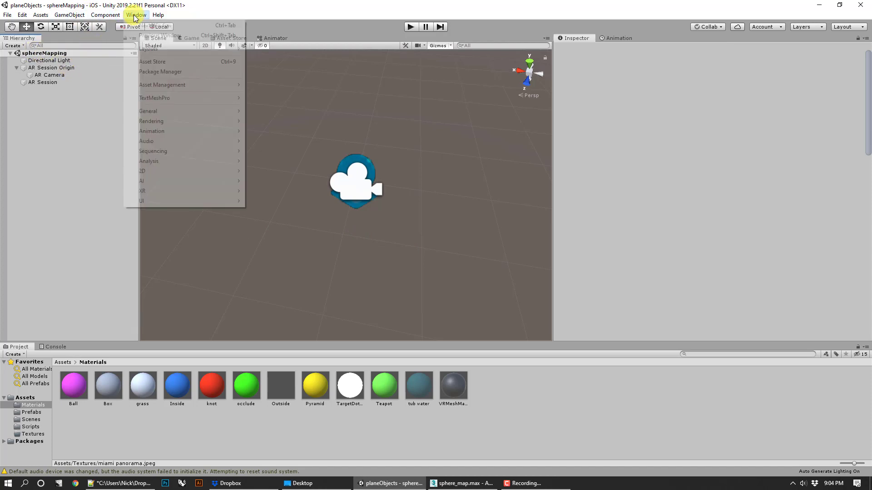
{"action": "left_click", "coordinate": [155, 71]}
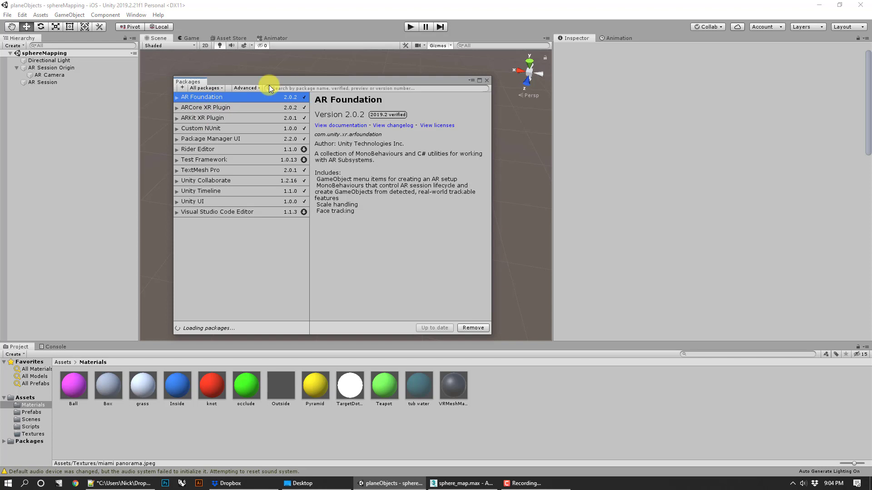
{"action": "left_click", "coordinate": [487, 80]}
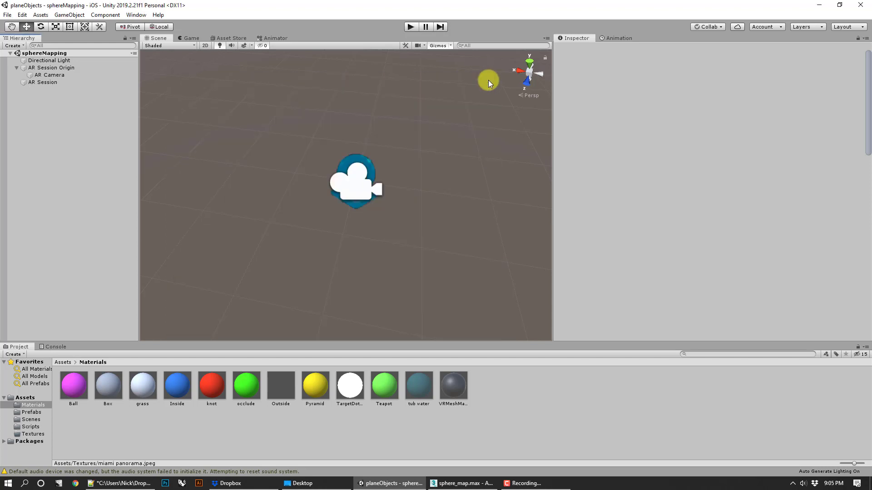
{"action": "left_click", "coordinate": [56, 68]}
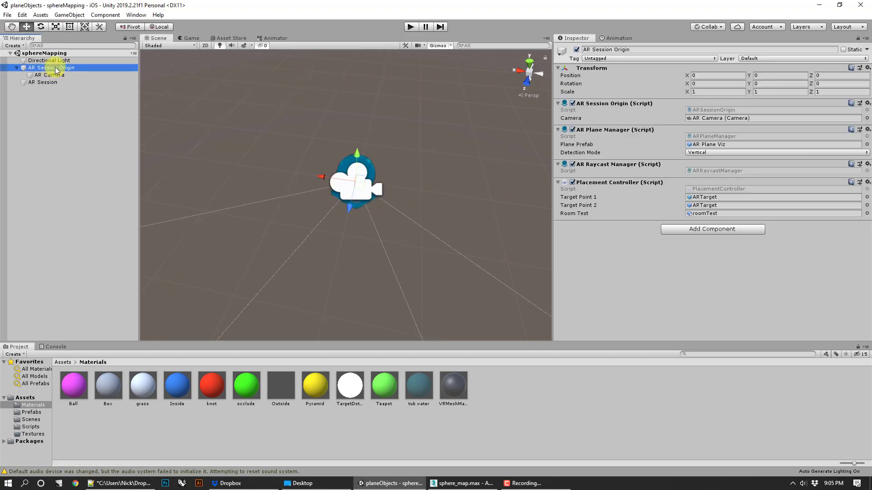
{"action": "left_click", "coordinate": [47, 82]}
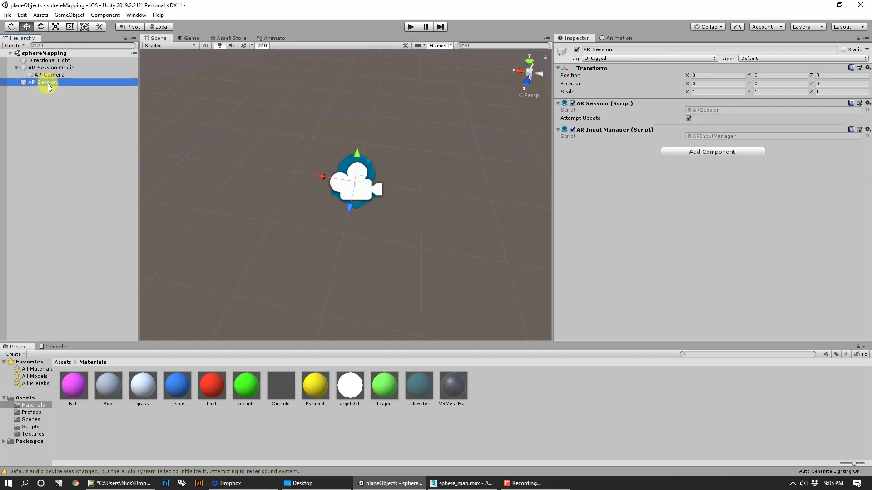
{"action": "left_click", "coordinate": [150, 181]}
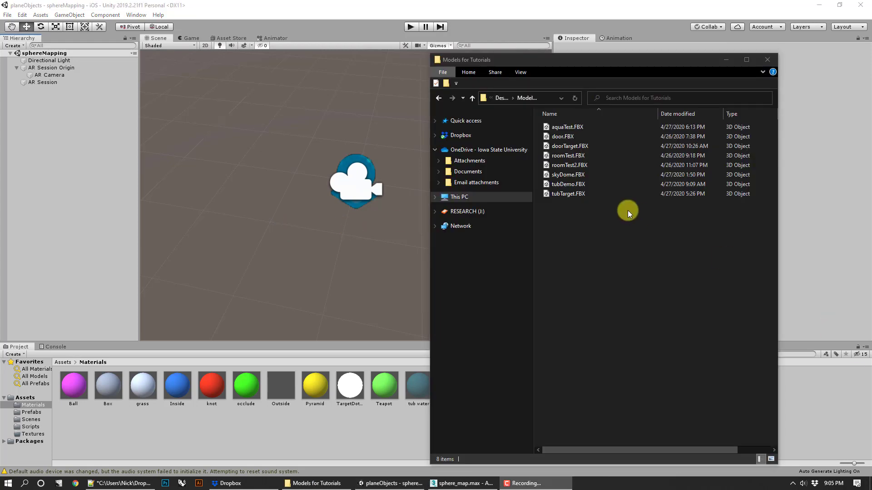
- Drag skyDome.FBX from the Models for Tutorials folder into Unity's Prefabs folder
{"action": "left_click", "coordinate": [573, 176]}
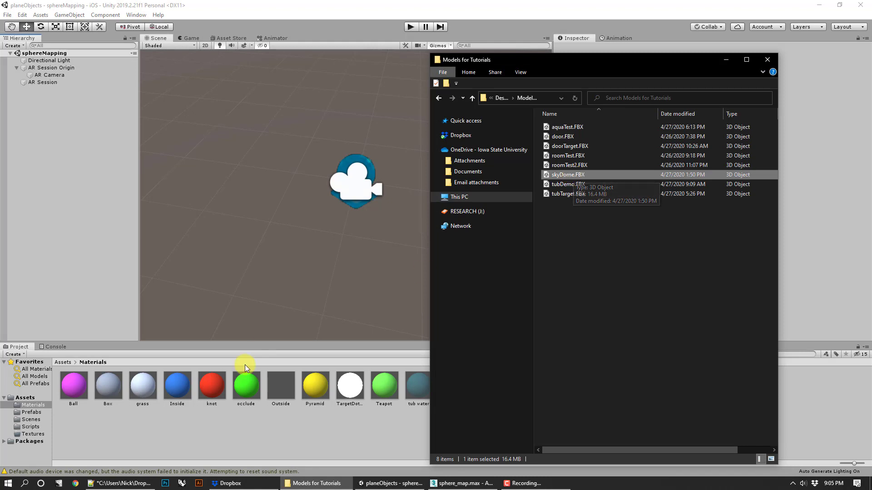
{"action": "left_click", "coordinate": [31, 413]}
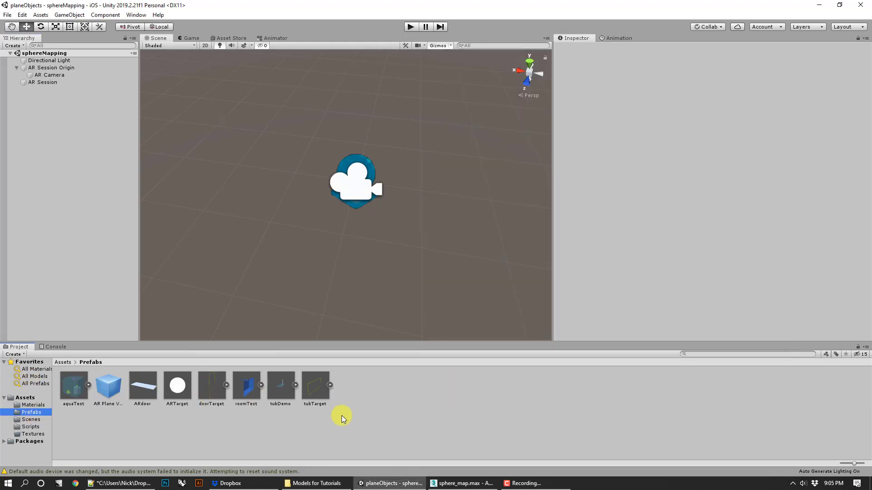
{"action": "left_click", "coordinate": [29, 400]}
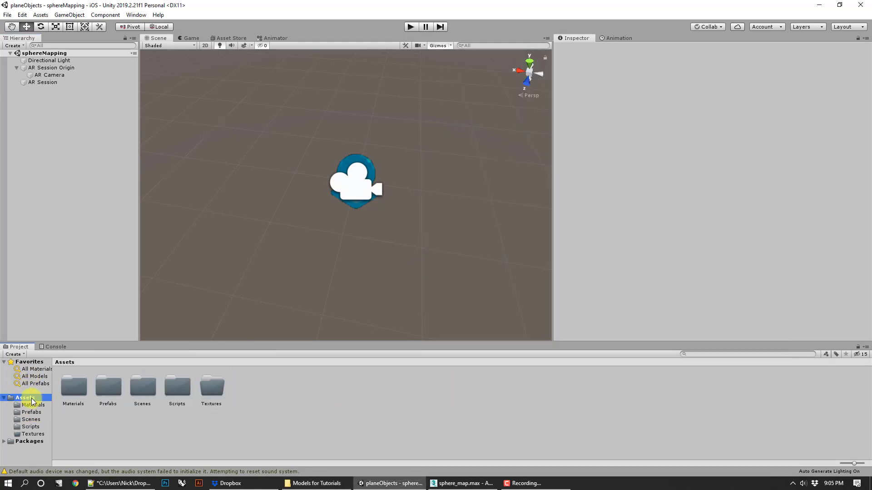
{"action": "right_click", "coordinate": [100, 423]}
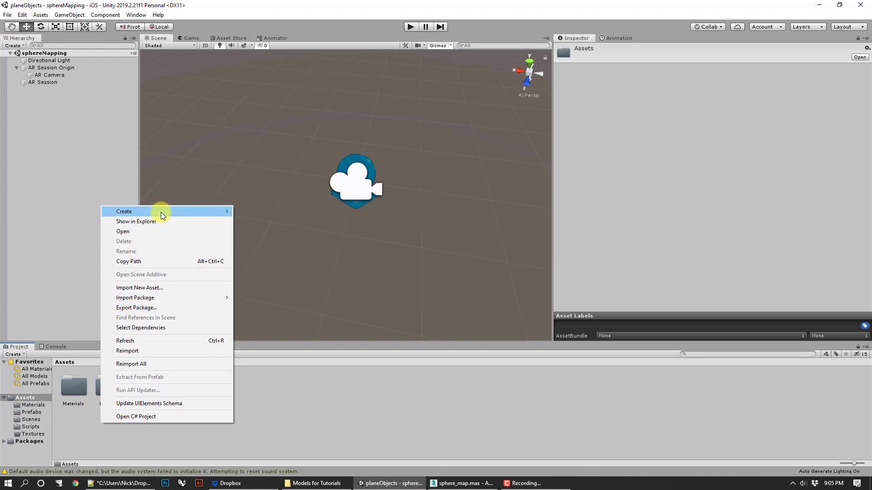
{"action": "mouse_move", "coordinate": [161, 211]}
{"action": "left_click", "coordinate": [275, 140]}
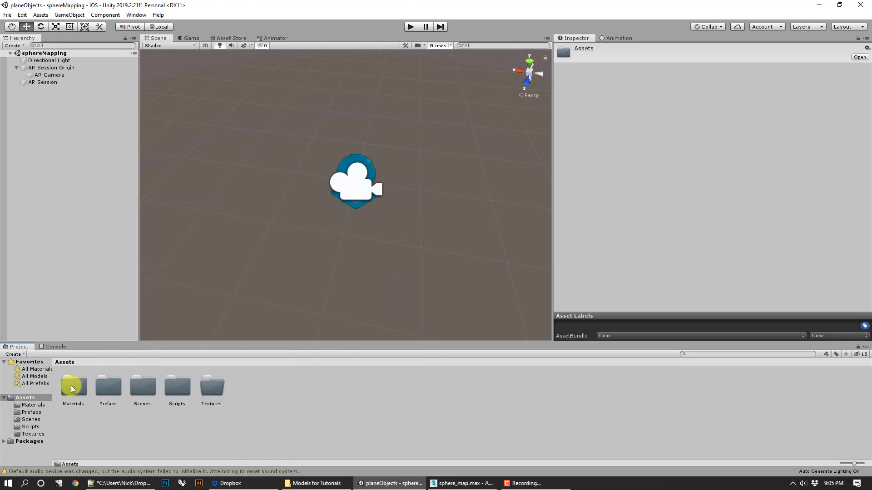
{"action": "double_click", "coordinate": [107, 388]}
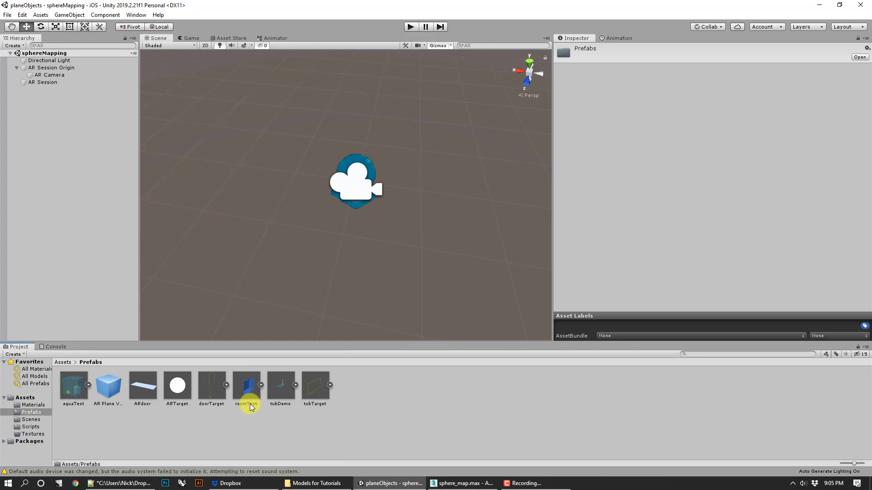
{"action": "left_click", "coordinate": [316, 483]}
{"action": "left_click_drag", "start_coordinate": [568, 175], "coordinate": [373, 404]}
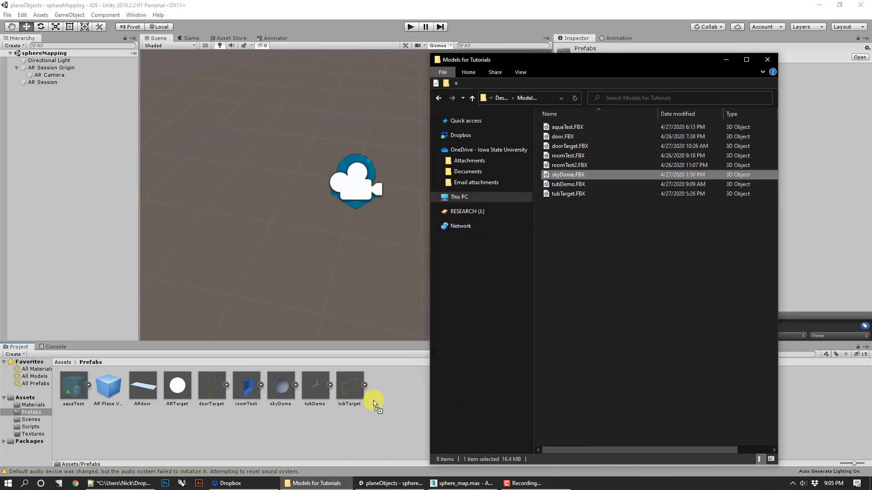
{"action": "left_click", "coordinate": [391, 425]}
- Extract skyDome's embedded materials into the Assets/Materials folder
{"action": "left_click", "coordinate": [278, 391]}
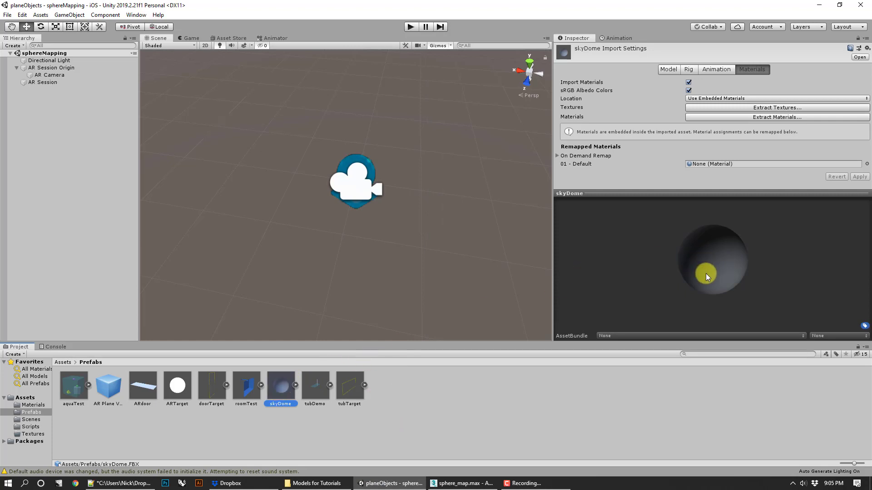
{"action": "left_click", "coordinate": [728, 117]}
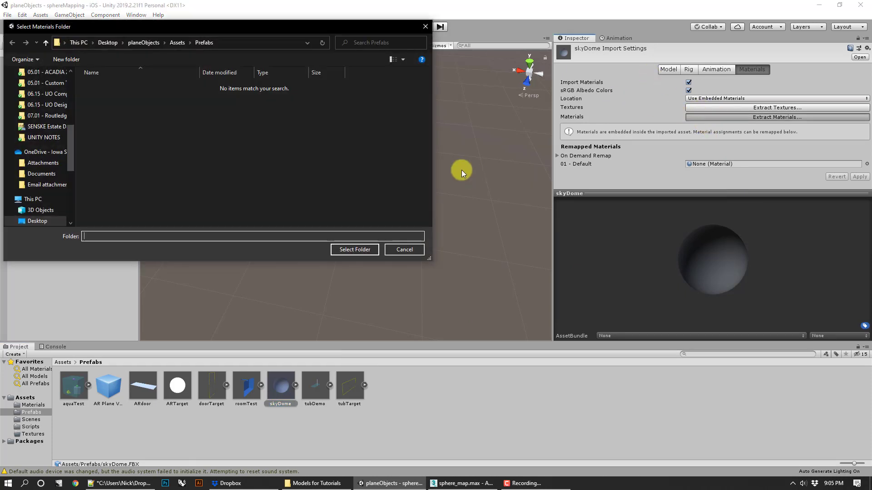
{"action": "left_click", "coordinate": [177, 43]}
{"action": "left_click", "coordinate": [119, 85]}
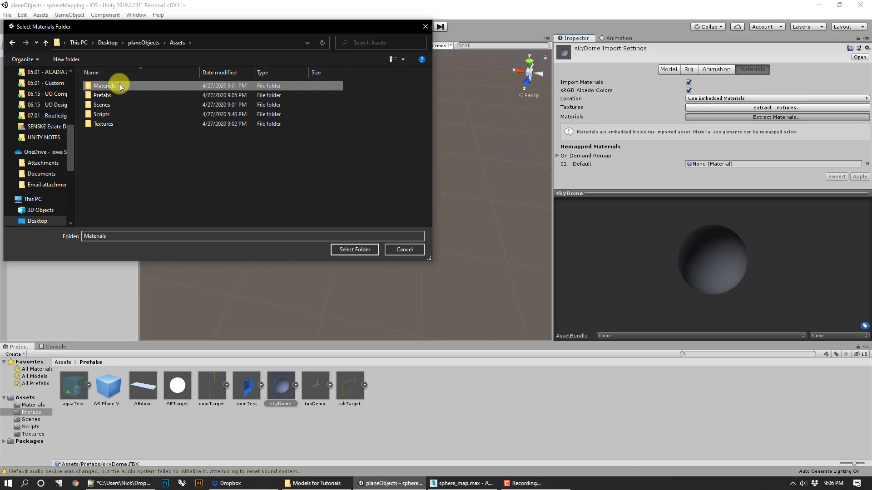
{"action": "left_click", "coordinate": [354, 250]}
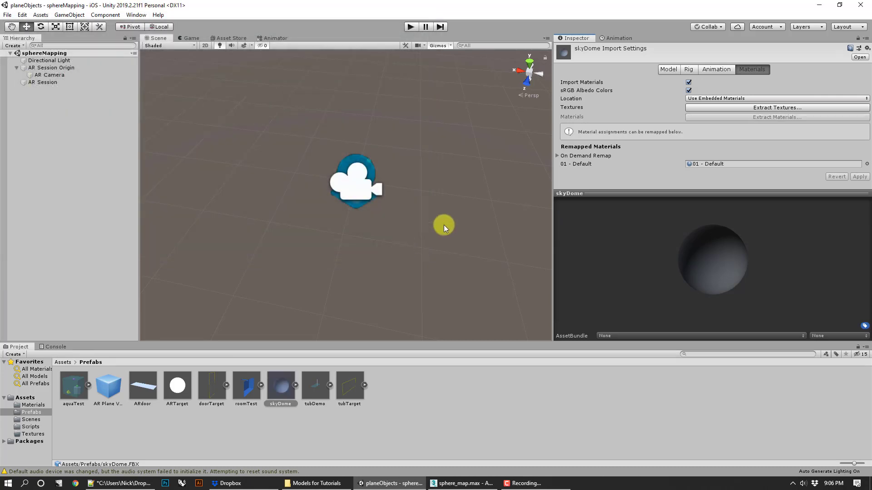
- Extract skyDome's embedded textures into the Assets/Textures folder
{"action": "left_click", "coordinate": [723, 109]}
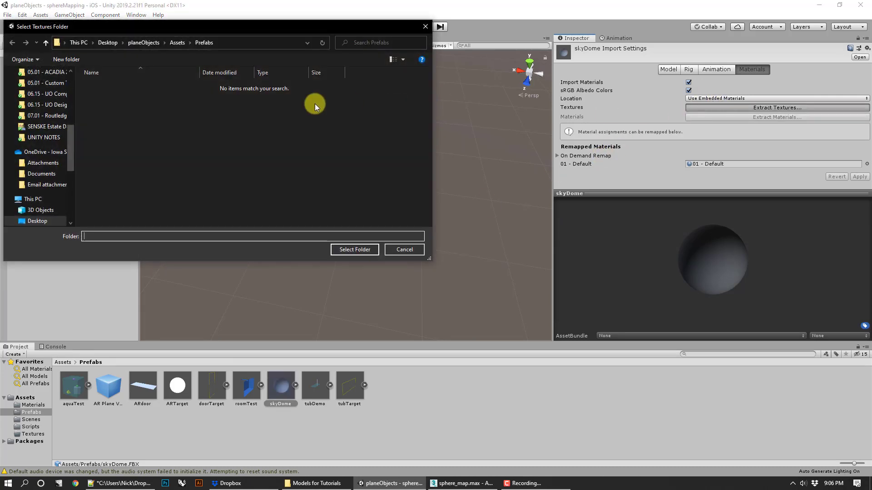
{"action": "left_click", "coordinate": [166, 43]}
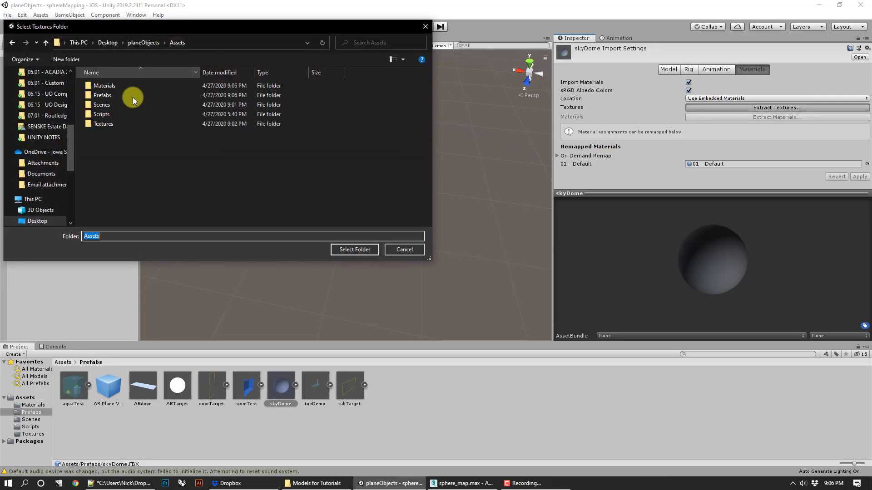
{"action": "left_click", "coordinate": [105, 123]}
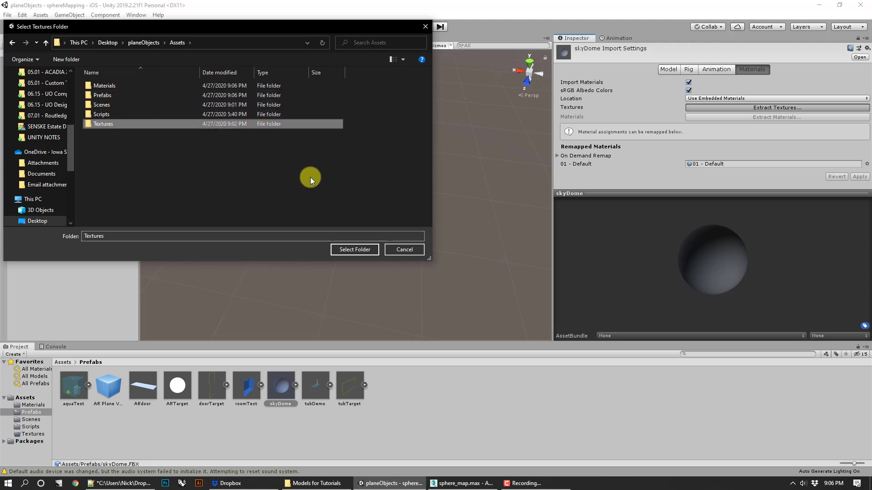
{"action": "left_click", "coordinate": [361, 250]}
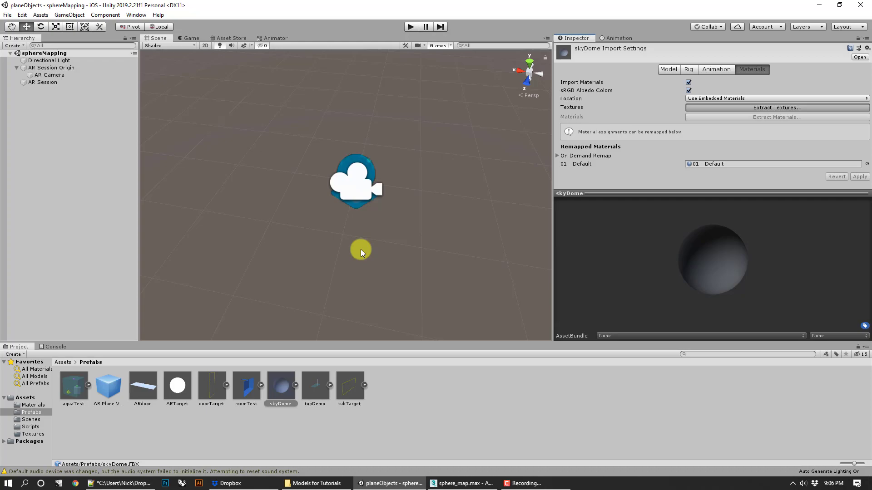
- Export the selected sphere from 3ds Max as an FBX to the Desktop, then return to Unity
{"action": "left_click", "coordinate": [461, 483]}
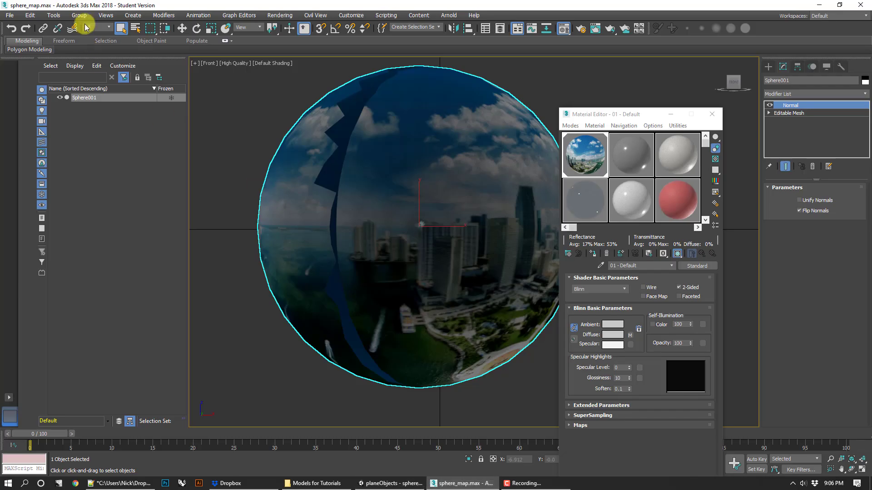
{"action": "left_click", "coordinate": [9, 15]}
{"action": "mouse_move", "coordinate": [77, 150]}
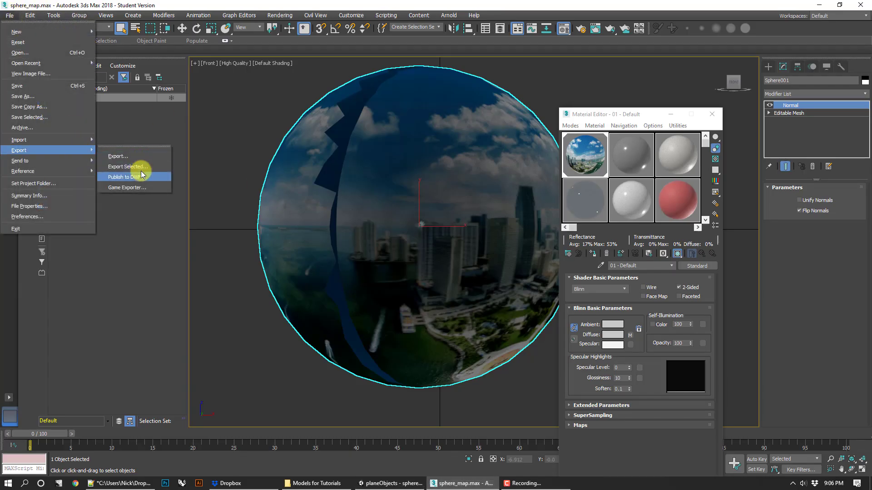
{"action": "left_click", "coordinate": [142, 167]}
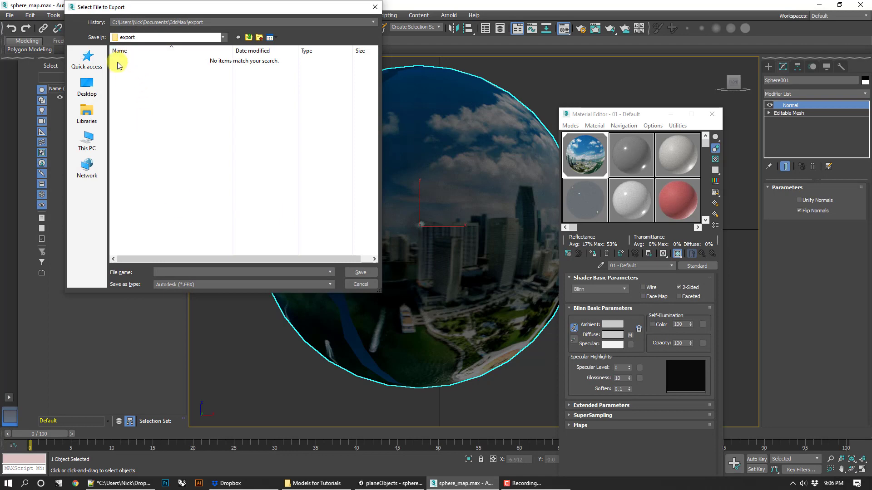
{"action": "left_click", "coordinate": [87, 85]}
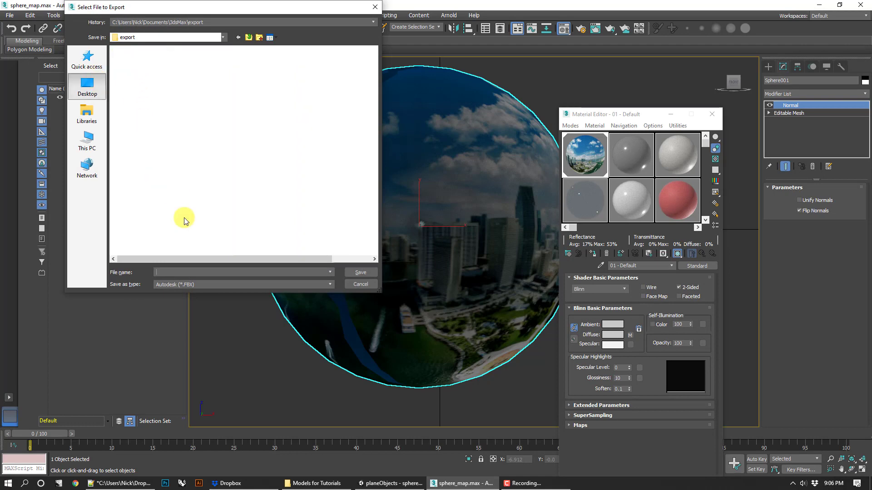
{"action": "left_click", "coordinate": [200, 273]}
{"action": "type", "text": "de"}
{"action": "key", "text": "Return"}
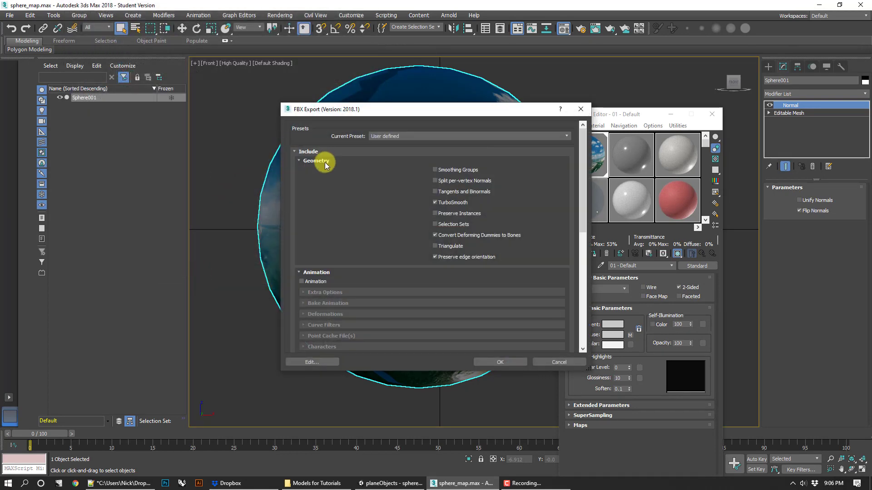
{"action": "scroll", "coordinate": [359, 263], "scroll_direction": "down", "scroll_amount": 5}
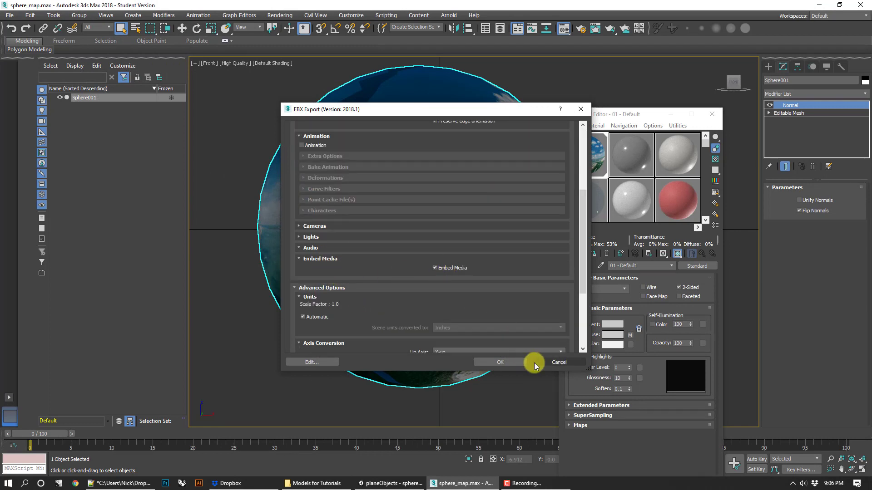
{"action": "left_click", "coordinate": [523, 362]}
{"action": "left_click", "coordinate": [394, 483]}
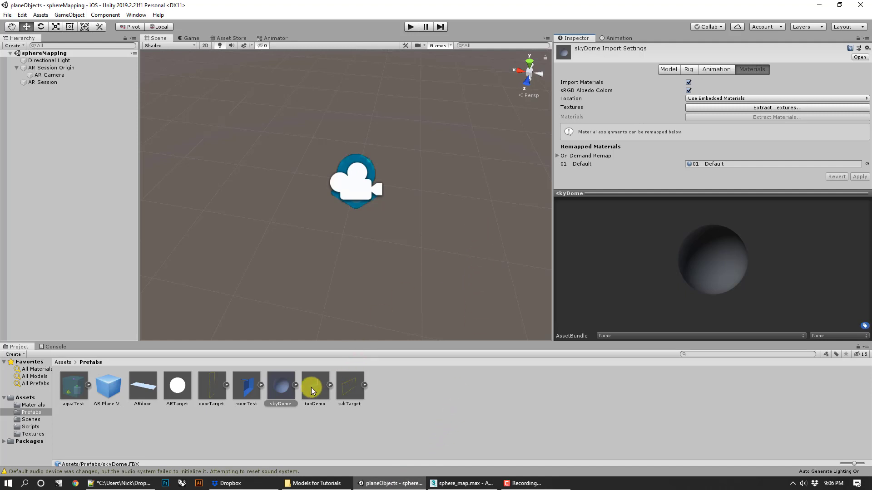
- Assign the miami panorama texture to the 01 - Default material's Albedo
{"action": "left_click", "coordinate": [436, 420]}
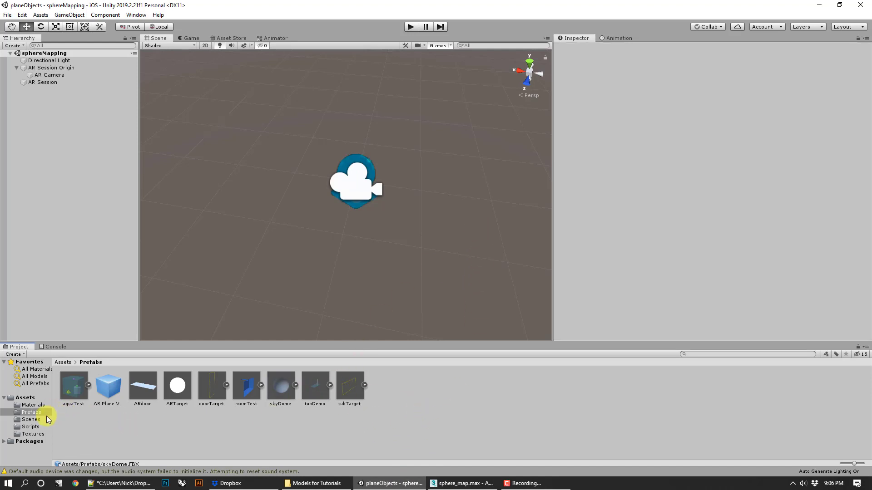
{"action": "left_click", "coordinate": [268, 388]}
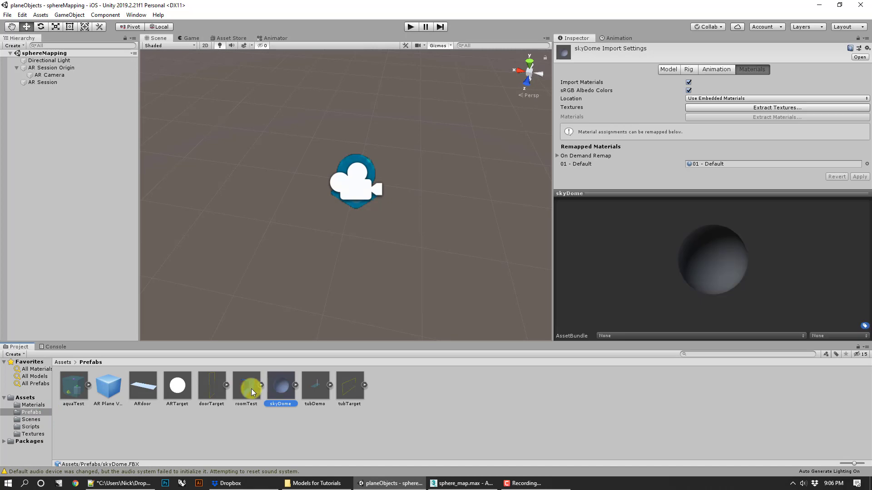
{"action": "left_click", "coordinate": [44, 404]}
{"action": "left_click", "coordinate": [69, 397]}
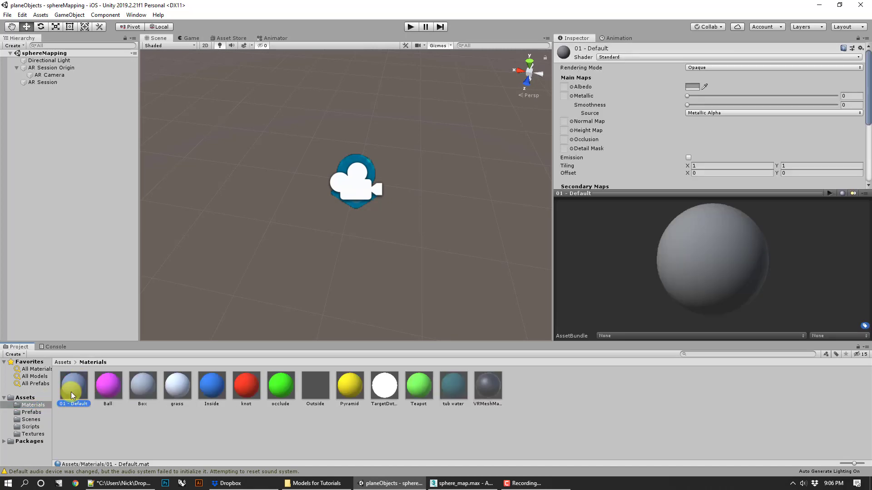
{"action": "left_click", "coordinate": [572, 86]}
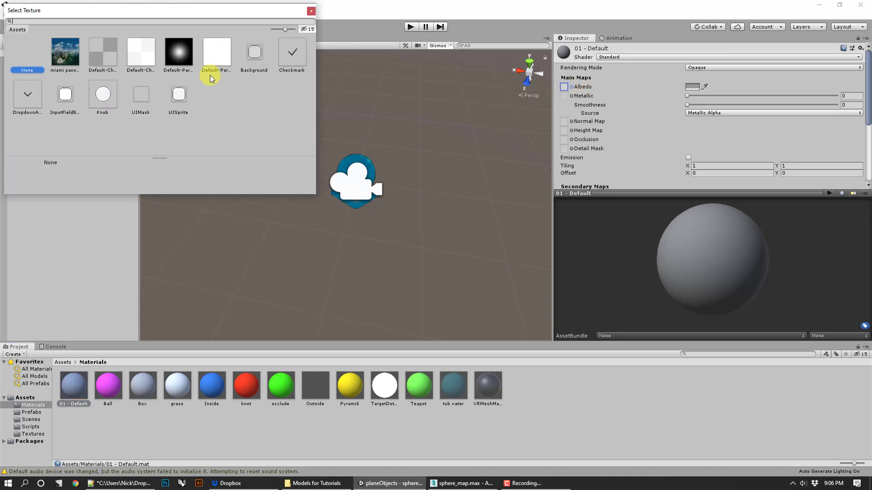
{"action": "left_click", "coordinate": [67, 61]}
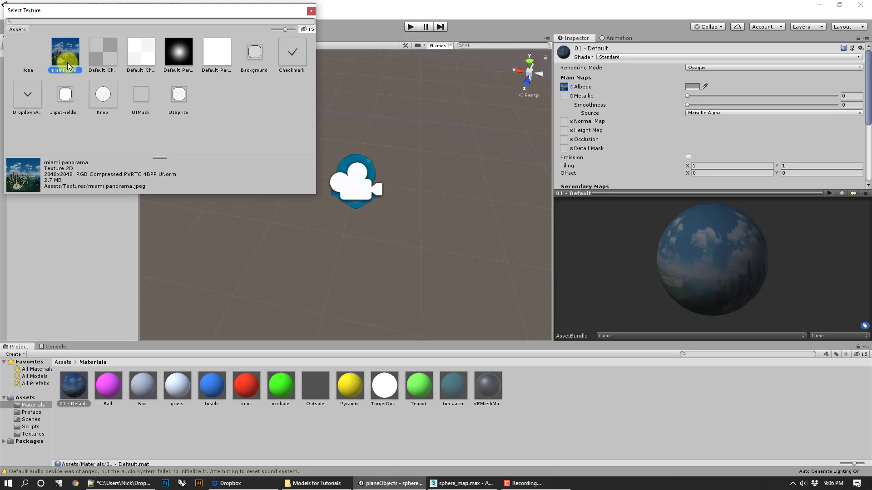
{"action": "double_click", "coordinate": [69, 56]}
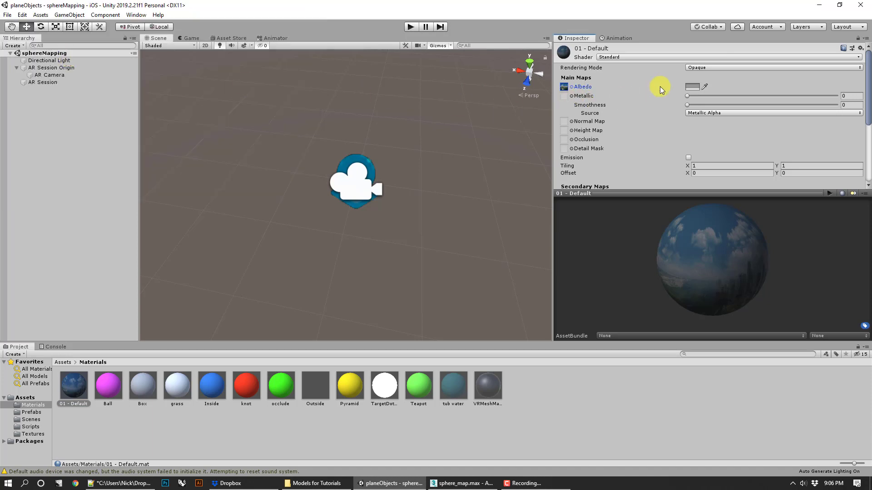
- Set the Albedo tint to white FFFFFF and rotate the preview sphere to inspect the panorama
{"action": "left_click", "coordinate": [691, 86]}
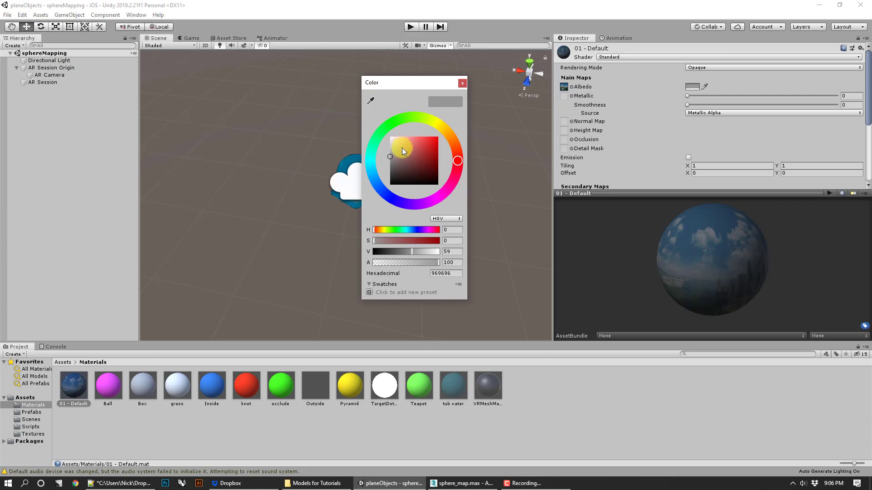
{"action": "left_click_drag", "start_coordinate": [402, 148], "coordinate": [389, 135]}
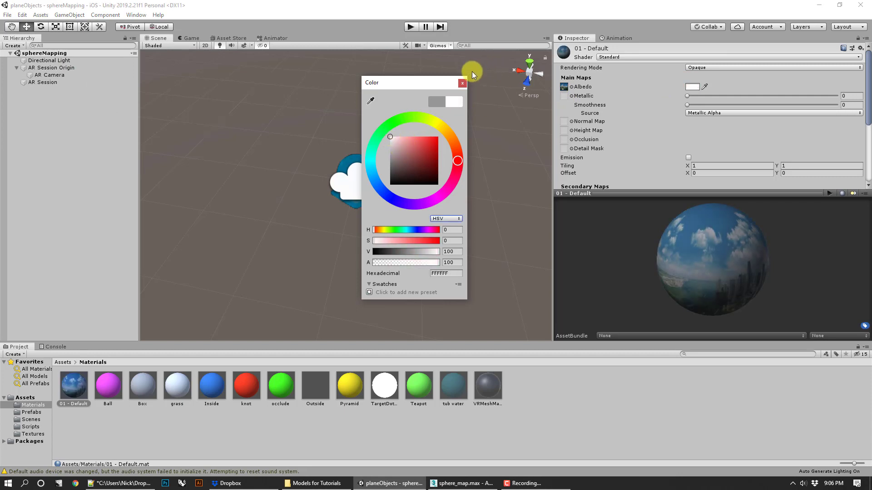
{"action": "left_click", "coordinate": [462, 84]}
{"action": "left_click_drag", "start_coordinate": [726, 237], "coordinate": [662, 264]}
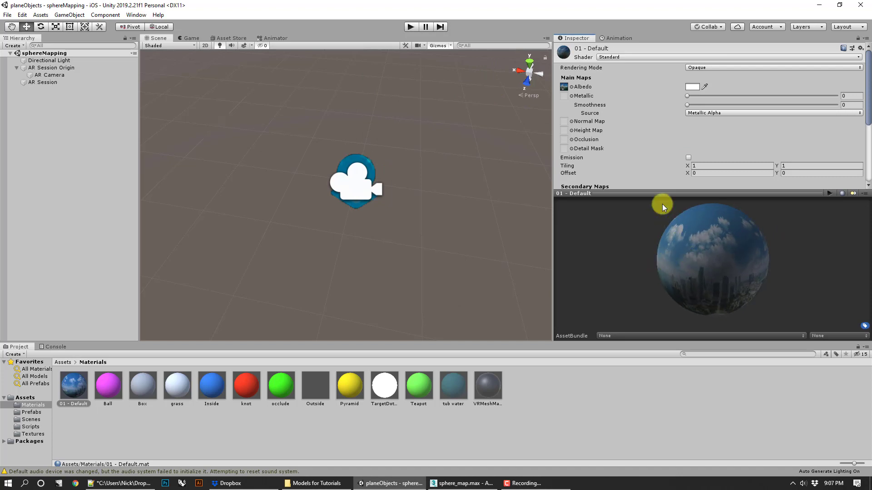
{"action": "mouse_move", "coordinate": [719, 253]}
{"action": "left_mouse_down"}
{"action": "mouse_move", "coordinate": [666, 255]}
{"action": "mouse_move", "coordinate": [716, 246]}
{"action": "left_mouse_up"}
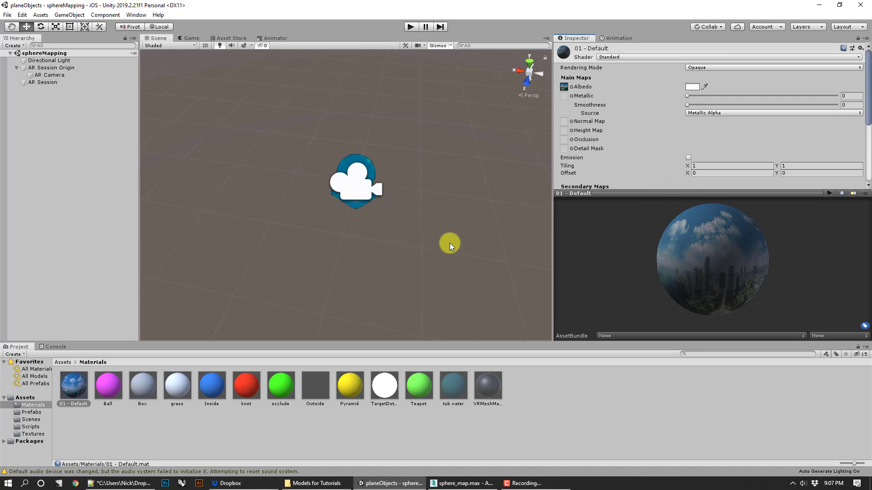
- Rename the 01 - Default material to miami
{"action": "right_click", "coordinate": [78, 402]}
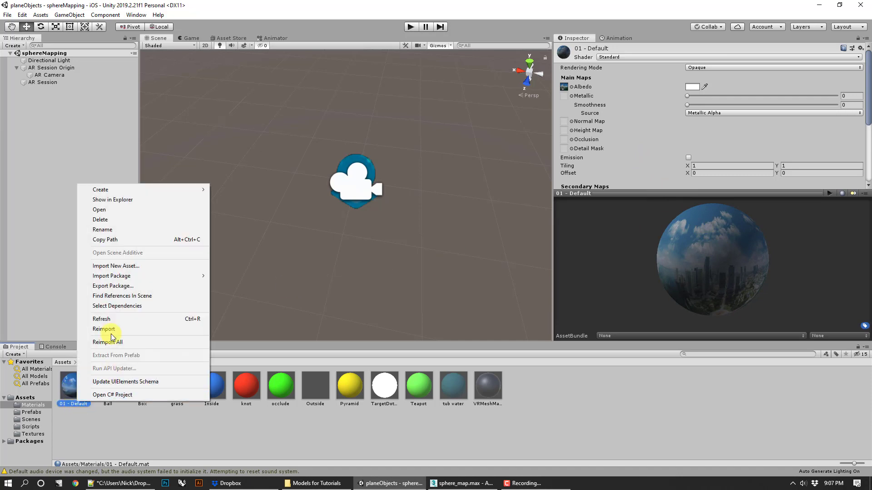
{"action": "left_click", "coordinate": [102, 229]}
{"action": "type", "text": "skyu"}
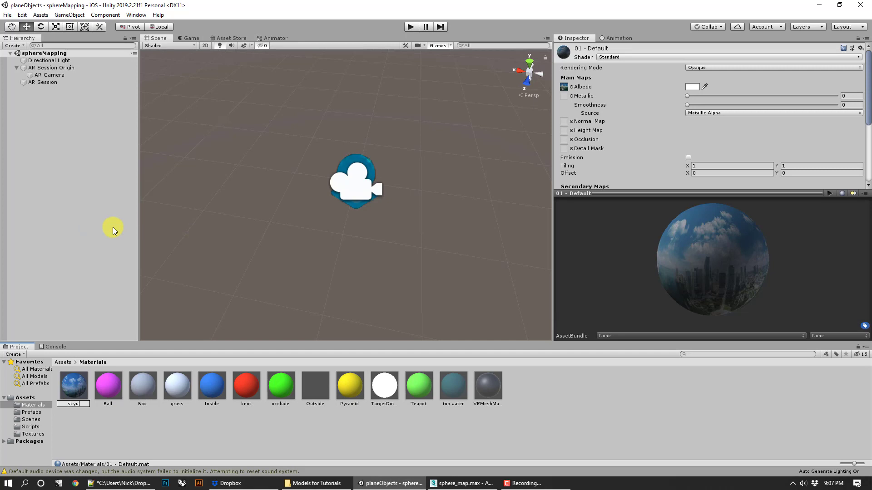
{"action": "key", "text": "BackSpace"}
{"action": "key", "text": "BackSpace"}
{"action": "key", "text": "BackSpace"}
{"action": "key", "text": "BackSpace"}
{"action": "type", "text": "ma"}
{"action": "key", "text": "BackSpace"}
{"action": "type", "text": "iami"}
{"action": "key", "text": "Return"}
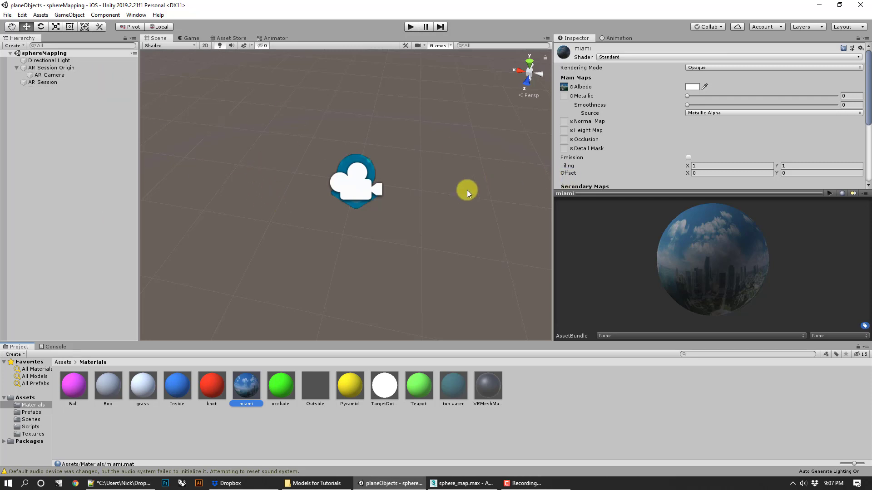
- Select skyDome in Prefabs and rotate its preview to confirm the miami material remap
{"action": "left_click", "coordinate": [234, 153]}
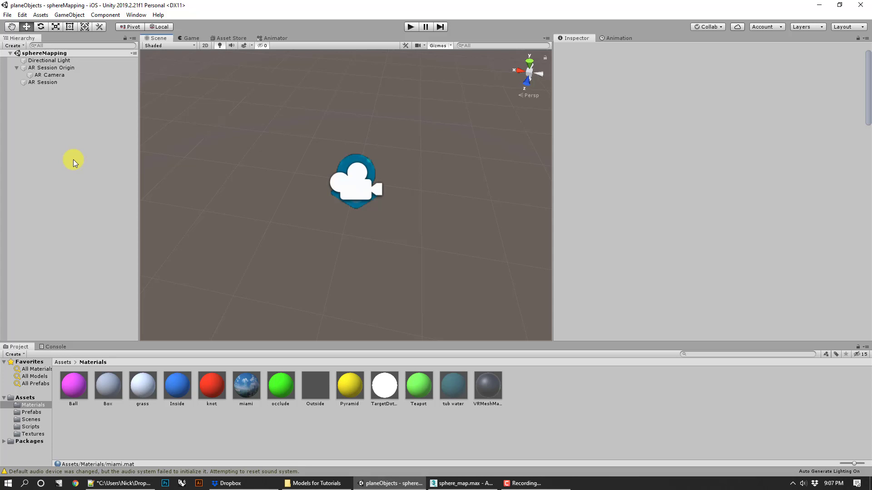
{"action": "left_click", "coordinate": [232, 393]}
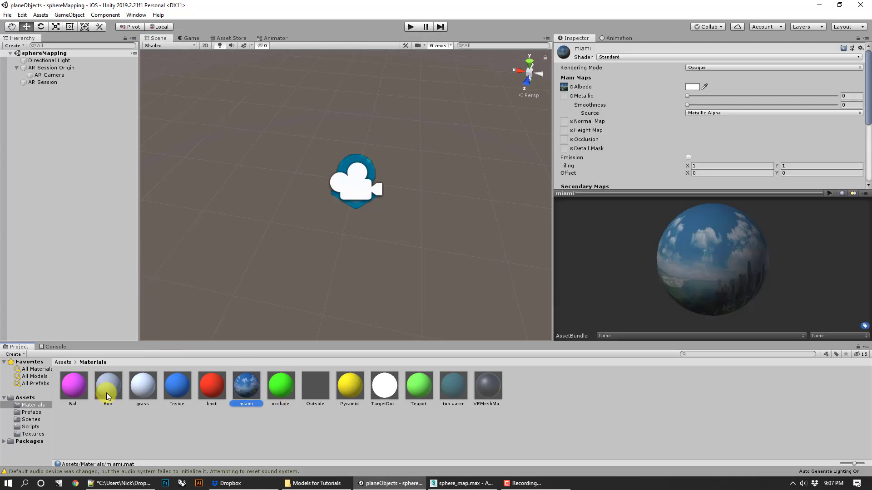
{"action": "left_click", "coordinate": [36, 413]}
{"action": "left_click", "coordinate": [280, 385]}
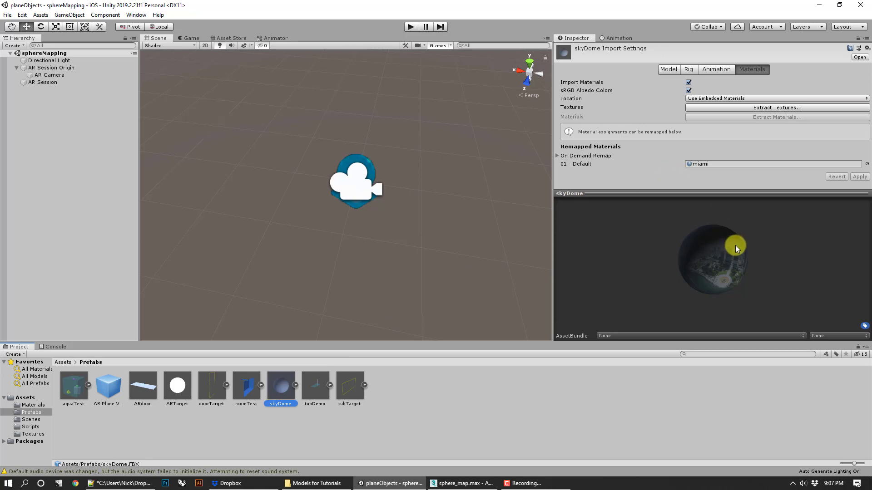
{"action": "left_click_drag", "start_coordinate": [735, 245], "coordinate": [677, 263]}
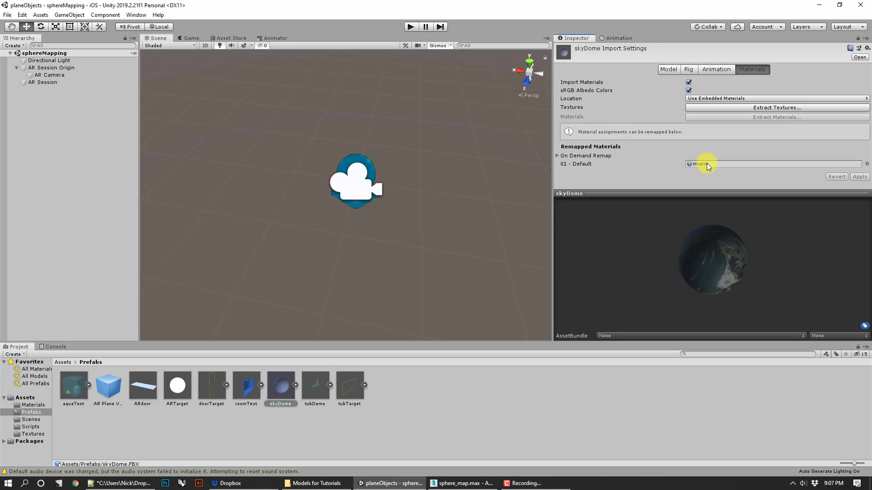
{"action": "left_click_drag", "start_coordinate": [702, 210], "coordinate": [658, 260]}
- Drag skyDome from Prefabs into the Scene view, frame it and select it
{"action": "left_click_drag", "start_coordinate": [281, 393], "coordinate": [342, 226]}
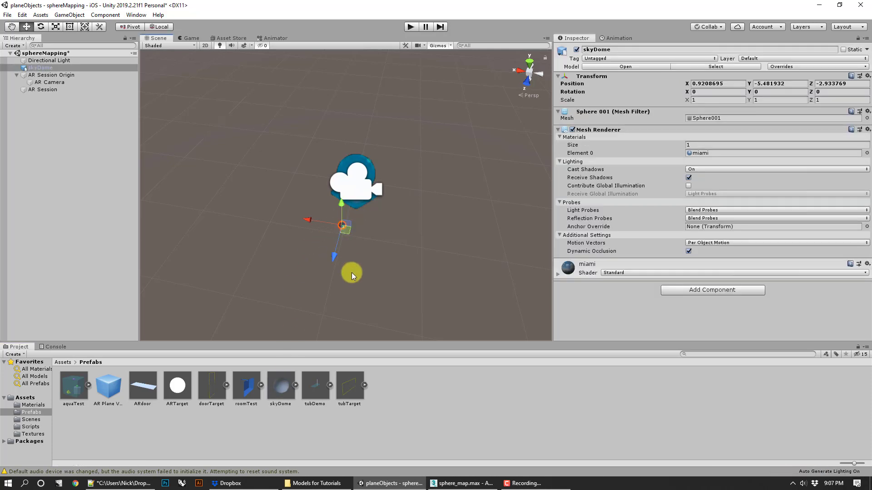
{"action": "scroll", "coordinate": [343, 233], "scroll_direction": "up", "scroll_amount": 2}
{"action": "scroll", "coordinate": [343, 232], "scroll_direction": "up", "scroll_amount": 3}
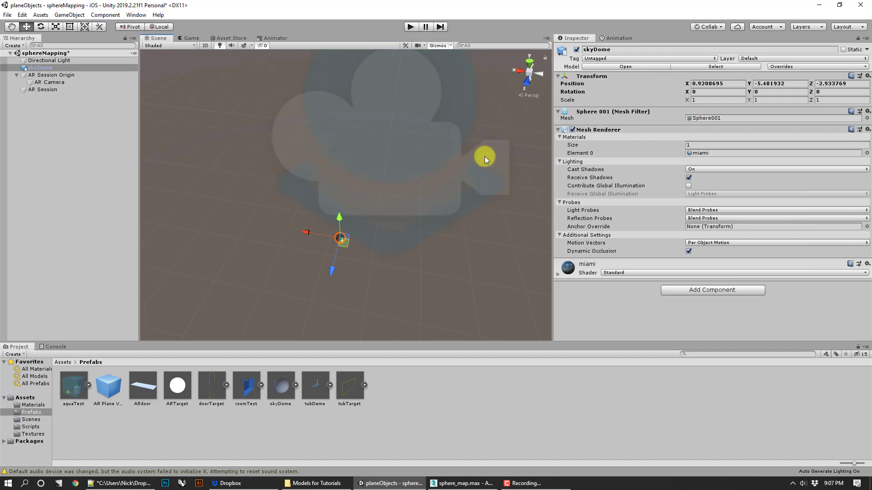
{"action": "double_click", "coordinate": [69, 68]}
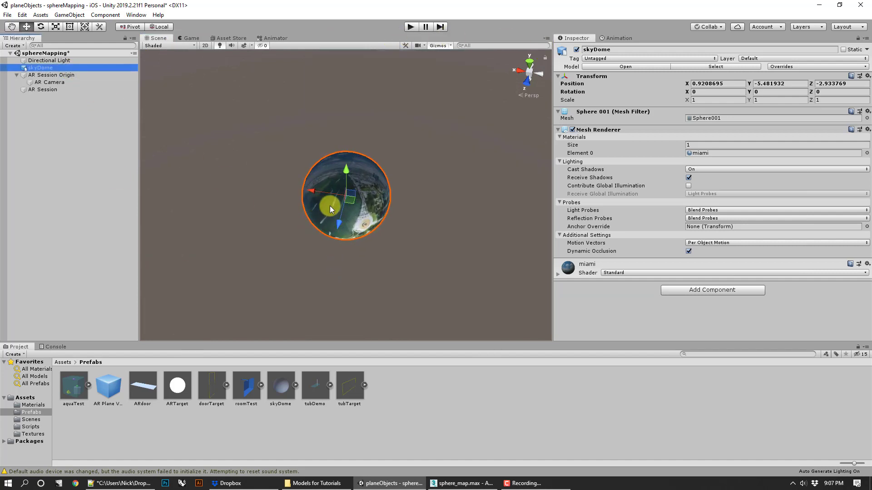
{"action": "left_click", "coordinate": [361, 178]}
{"action": "left_click", "coordinate": [369, 212]}
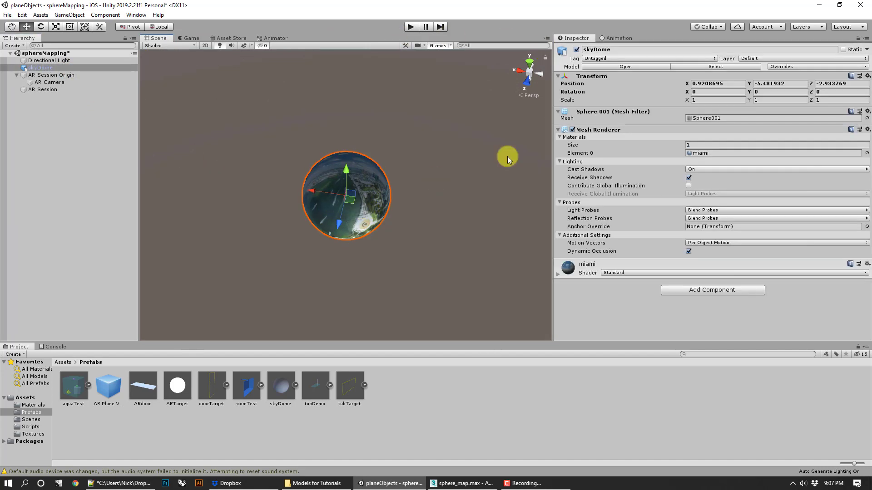
- Set the skyDome's Transform Position to 0, 0, 0
{"action": "left_click", "coordinate": [728, 84]}
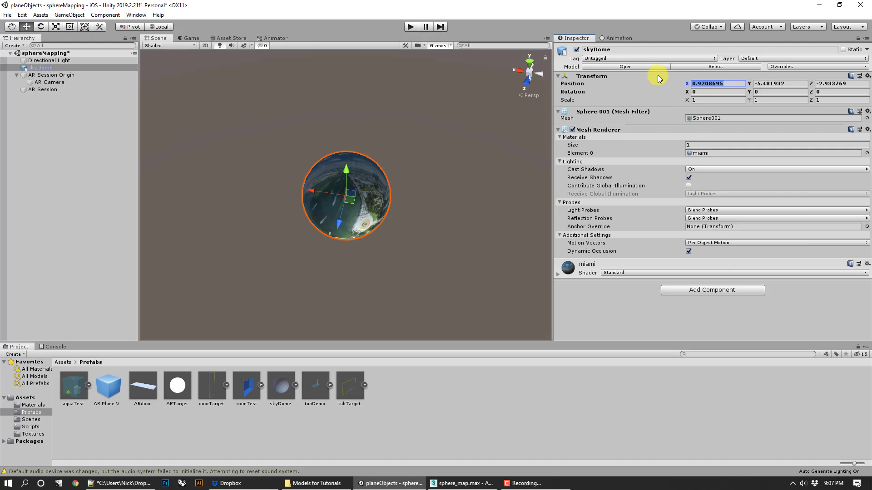
{"action": "type", "text": "0"}
{"action": "key", "text": "Tab"}
{"action": "type", "text": "0"}
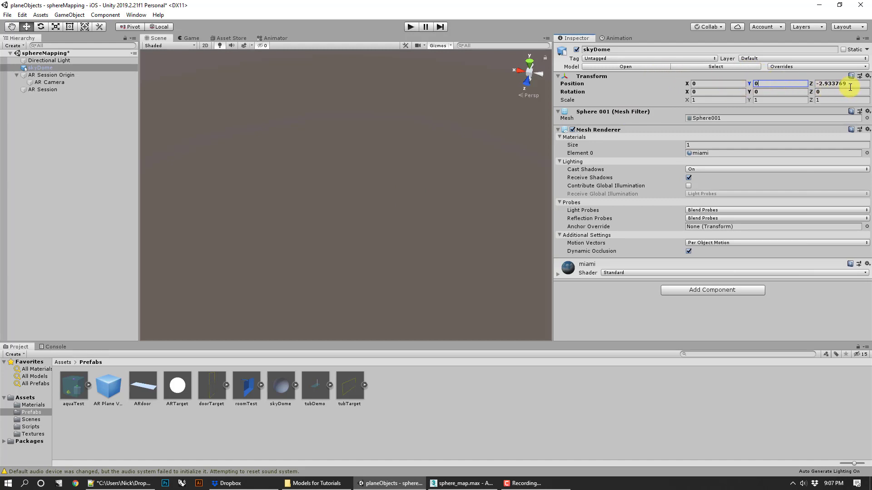
{"action": "key", "text": "Tab"}
{"action": "left_click", "coordinate": [212, 138]}
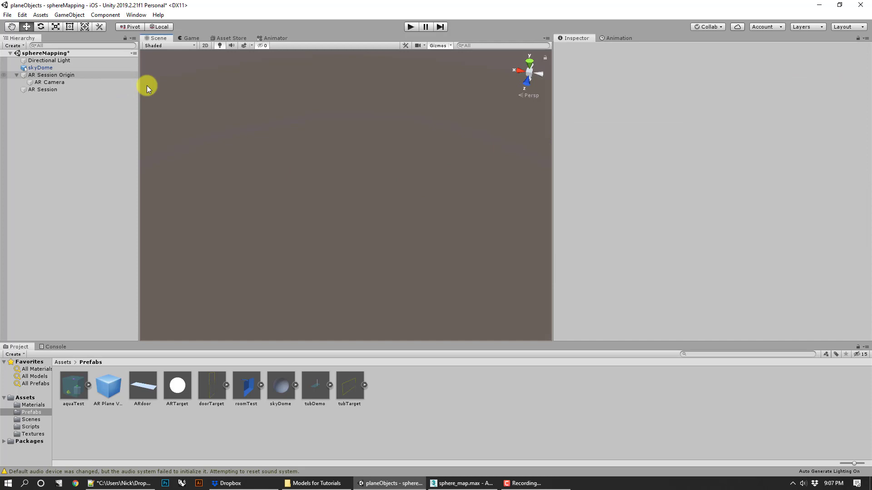
- Frame the skyDome at the origin and select the AR Camera to preview the panorama inside
{"action": "double_click", "coordinate": [47, 67]}
{"action": "left_click", "coordinate": [453, 149]}
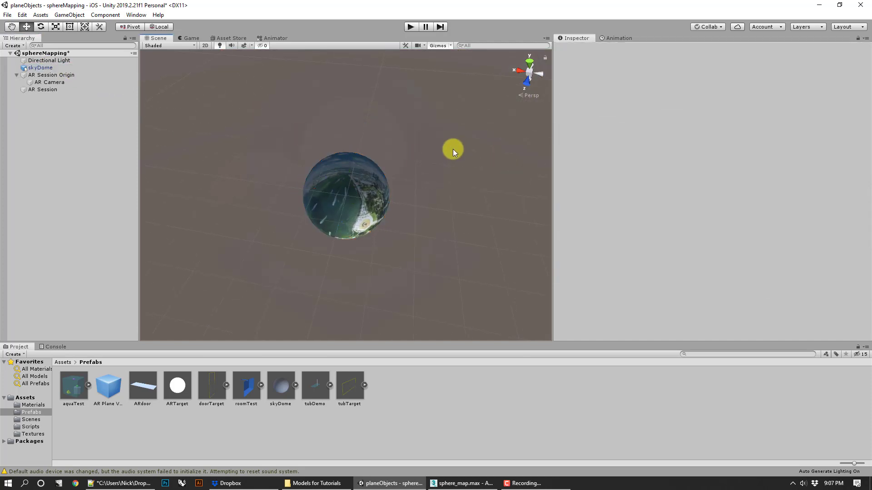
{"action": "scroll", "coordinate": [394, 180], "scroll_direction": "up", "scroll_amount": 5}
{"action": "scroll", "coordinate": [350, 251], "scroll_direction": "up", "scroll_amount": 4}
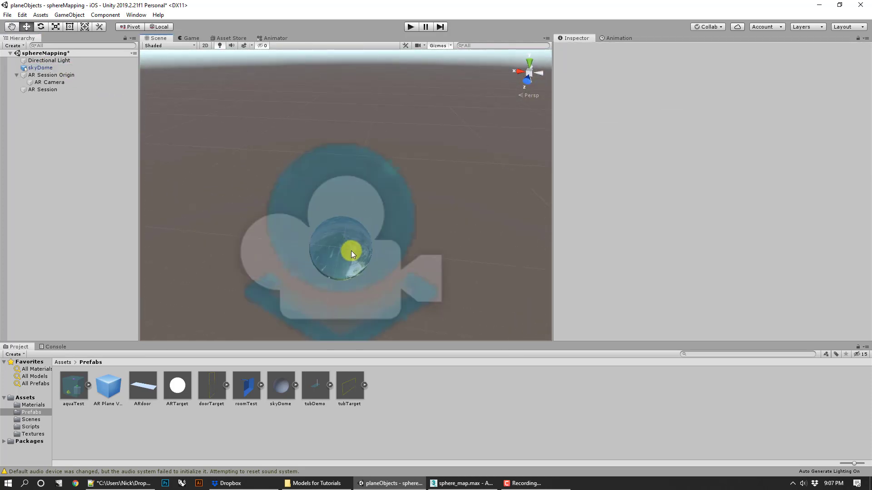
{"action": "scroll", "coordinate": [353, 253], "scroll_direction": "down", "scroll_amount": 3}
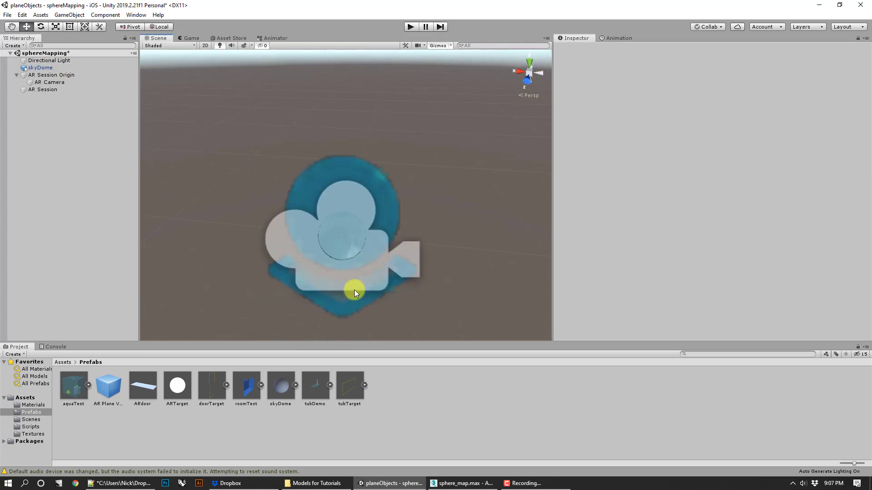
{"action": "left_click", "coordinate": [49, 83]}
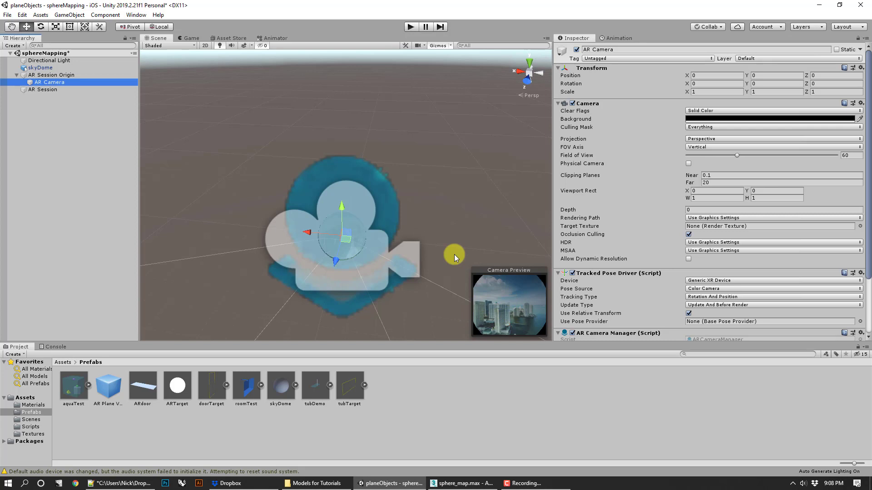
- Set the skyDome's Scale X, Y and Z to 3, then select the AR Camera and orbit to check
{"action": "left_click", "coordinate": [74, 67]}
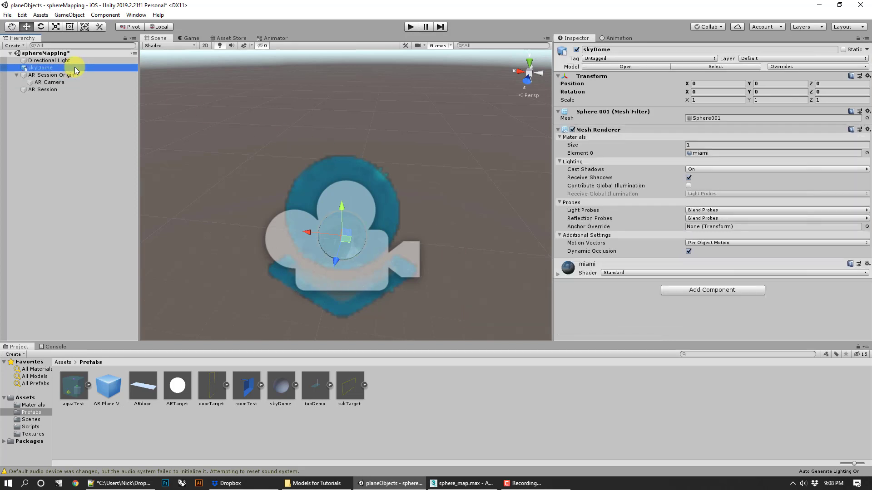
{"action": "left_click", "coordinate": [699, 99]}
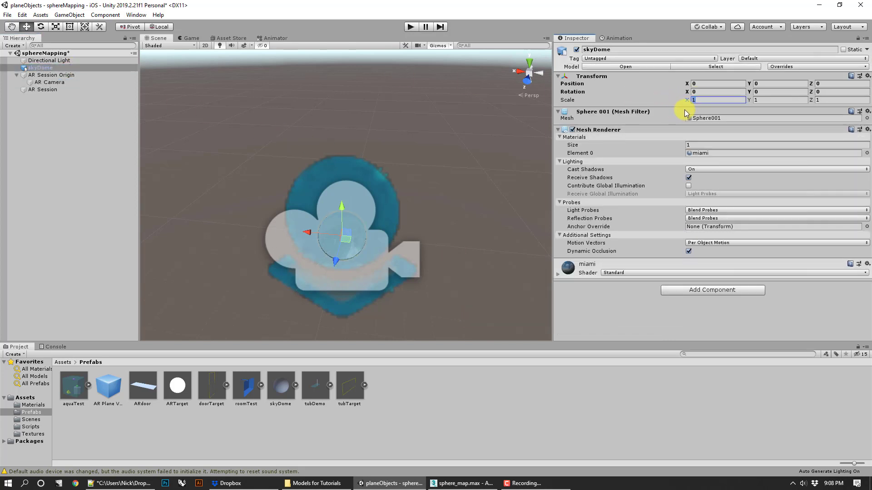
{"action": "type", "text": "3"}
{"action": "left_click", "coordinate": [766, 100]}
{"action": "type", "text": "3"}
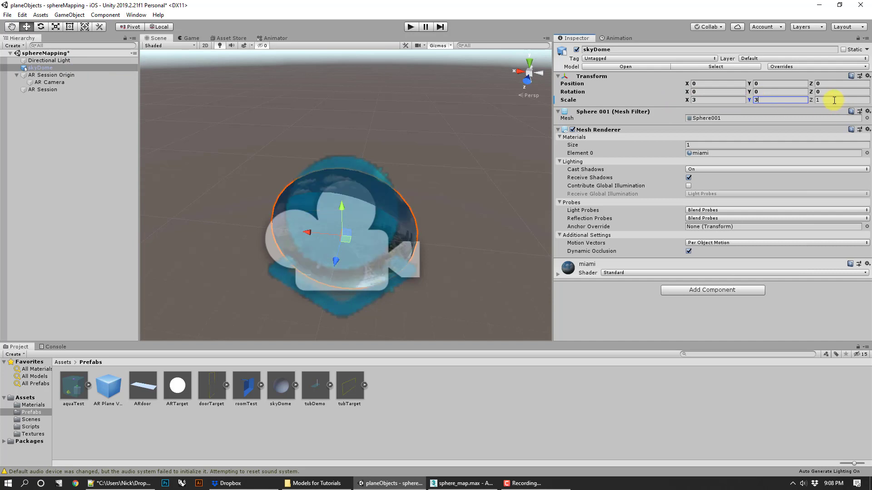
{"action": "left_click", "coordinate": [833, 100]}
{"action": "type", "text": "3"}
{"action": "left_click", "coordinate": [477, 184]}
{"action": "left_click", "coordinate": [64, 81]}
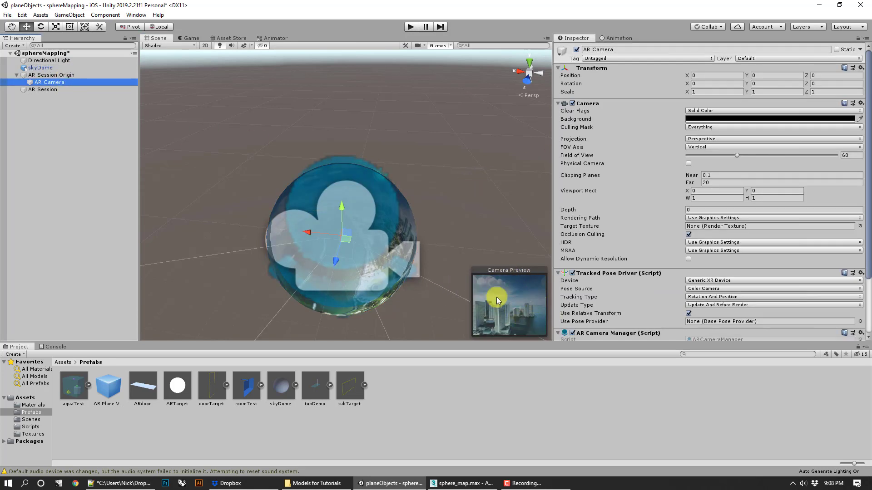
{"action": "left_click_drag", "start_coordinate": [439, 286], "coordinate": [397, 287], "text": "alt"}
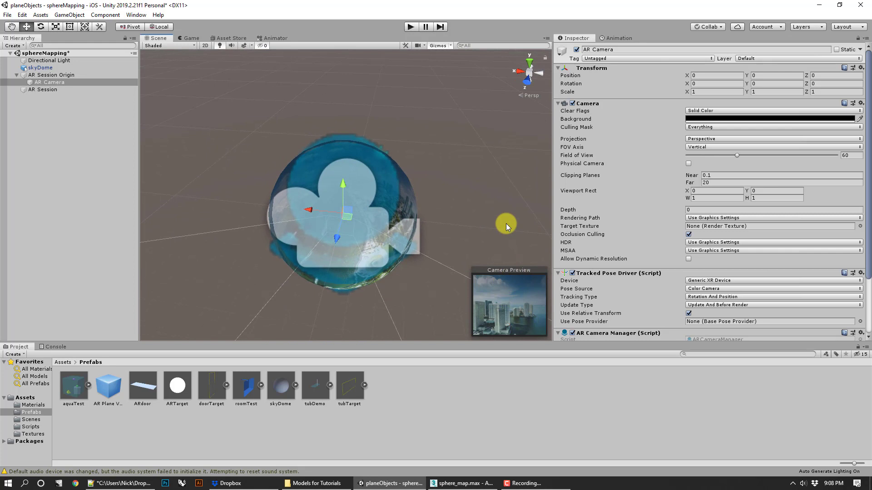
- In top view, hide AR Session while keeping AR Session Origin and skyDome visible
{"action": "left_click", "coordinate": [468, 208]}
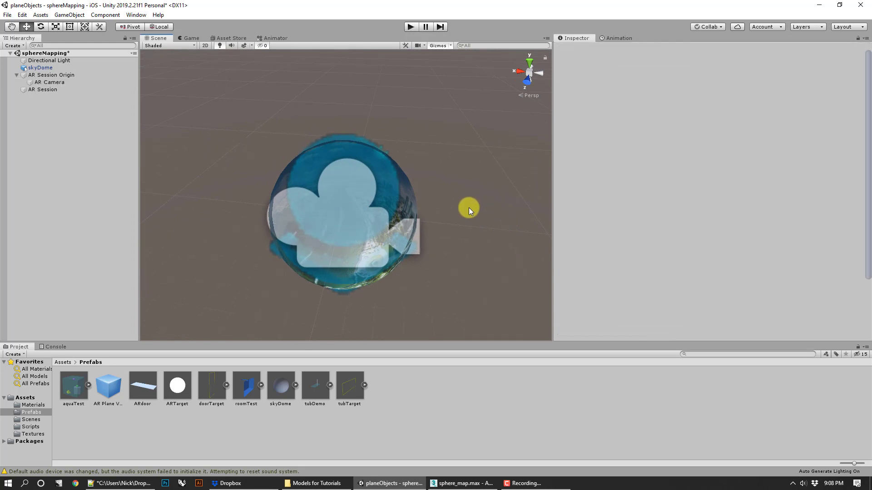
{"action": "left_click", "coordinate": [530, 63]}
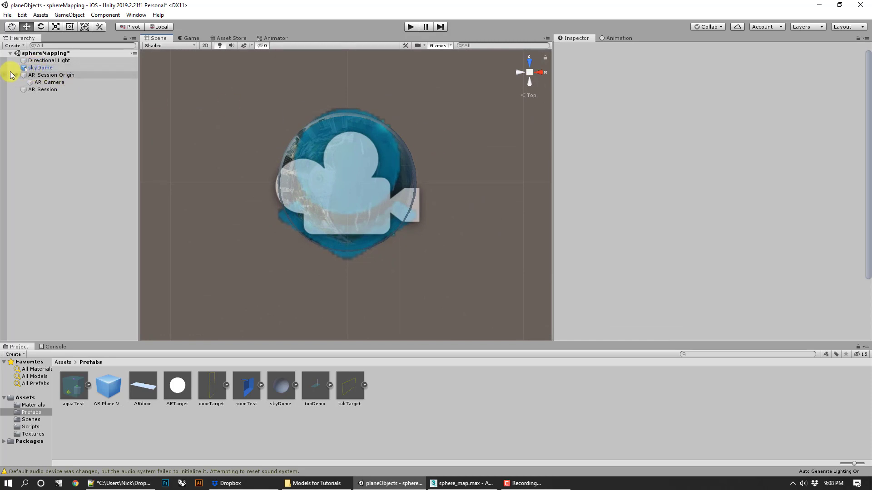
{"action": "left_click", "coordinate": [4, 90]}
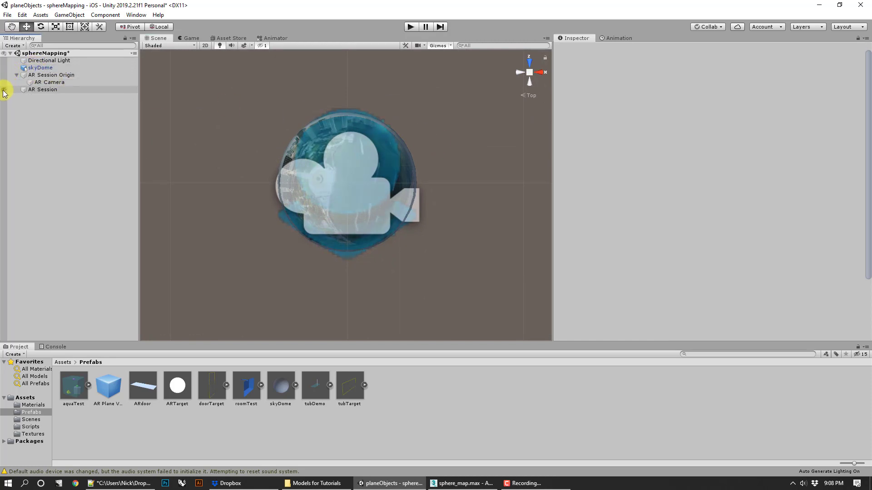
{"action": "left_click", "coordinate": [4, 76]}
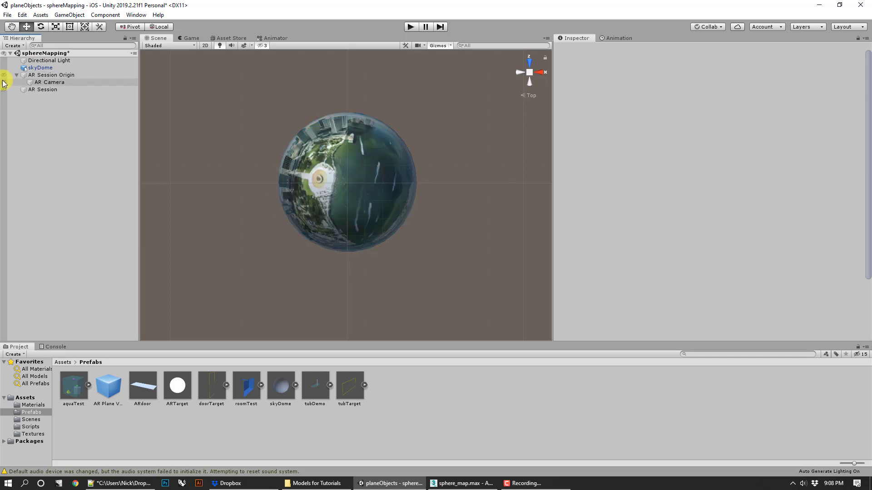
{"action": "left_click", "coordinate": [4, 68]}
{"action": "left_click", "coordinate": [4, 68]}
{"action": "left_click", "coordinate": [4, 76]}
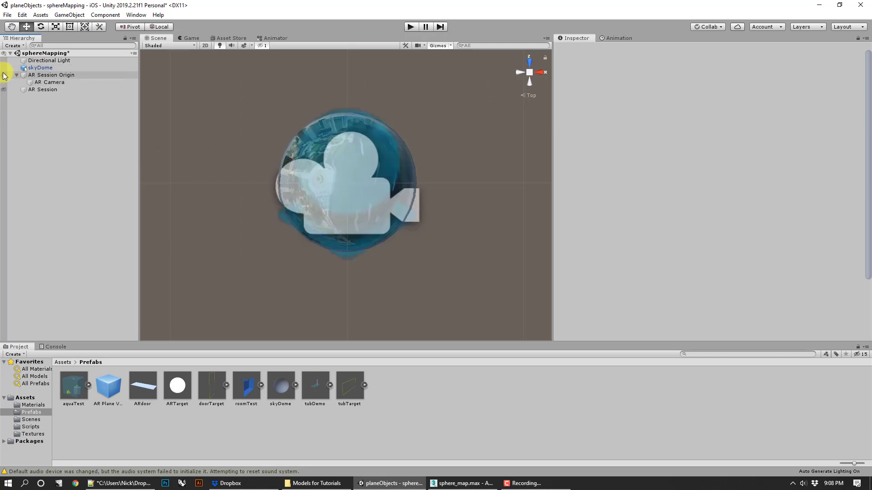
- Switch to perspective and zoom and orbit the Scene view onto the textured sphere
{"action": "scroll", "coordinate": [336, 172], "scroll_direction": "up", "scroll_amount": 5}
{"action": "scroll", "coordinate": [353, 180], "scroll_direction": "down", "scroll_amount": 3}
{"action": "scroll", "coordinate": [353, 181], "scroll_direction": "down", "scroll_amount": 3}
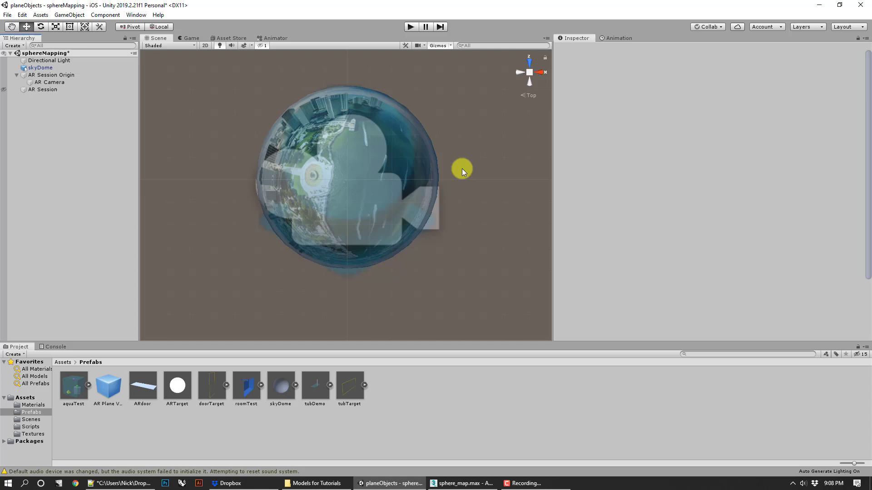
{"action": "left_click", "coordinate": [529, 74]}
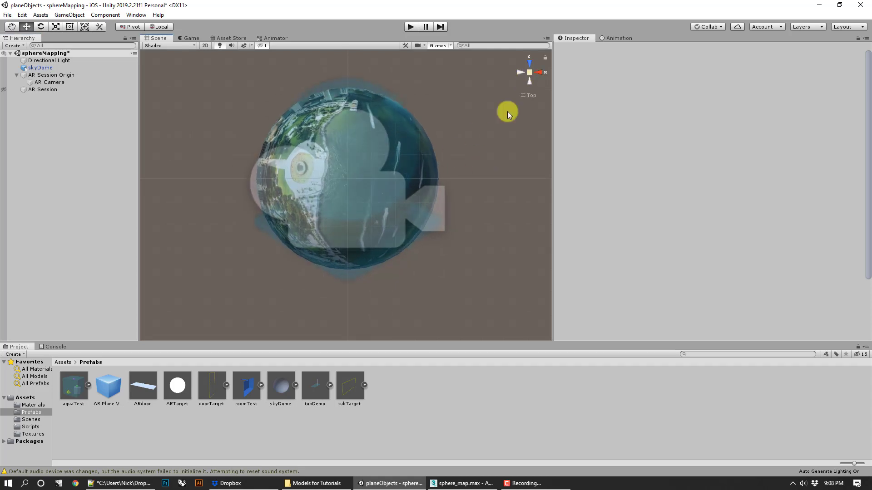
{"action": "left_click_drag", "start_coordinate": [506, 110], "coordinate": [342, 201], "text": "alt"}
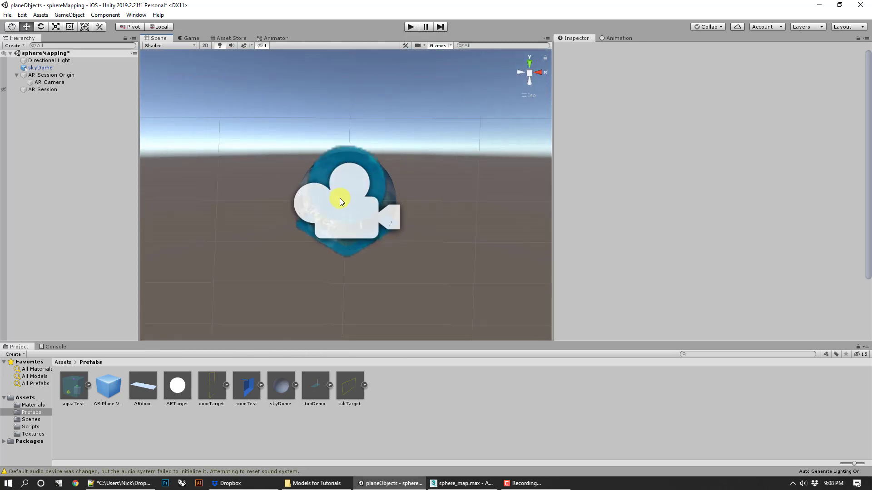
{"action": "scroll", "coordinate": [363, 214], "scroll_direction": "up", "scroll_amount": 5}
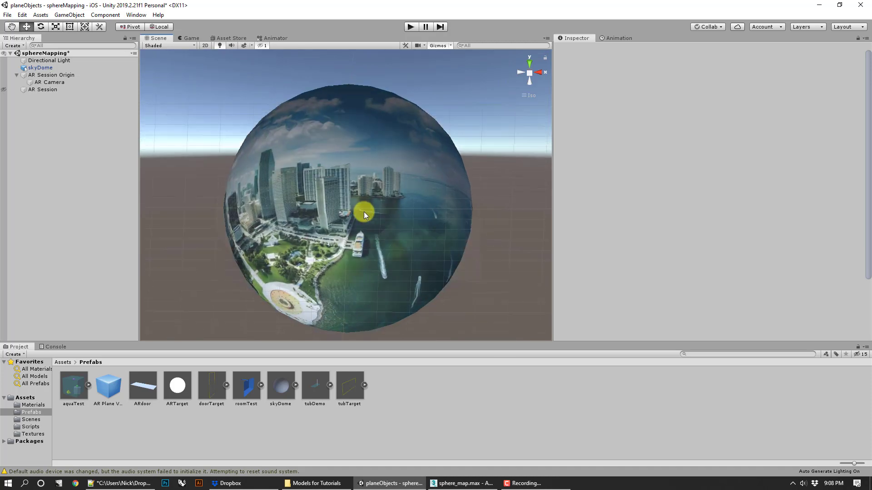
- Enter 4 for the skyDome's Scale X and Y, then check the AR Camera preview
{"action": "left_click", "coordinate": [85, 83]}
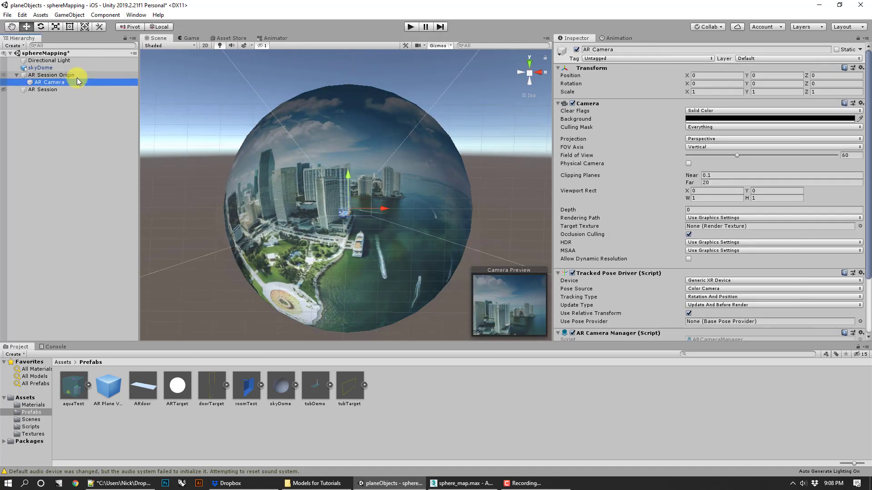
{"action": "left_click", "coordinate": [67, 69]}
{"action": "left_click", "coordinate": [693, 100]}
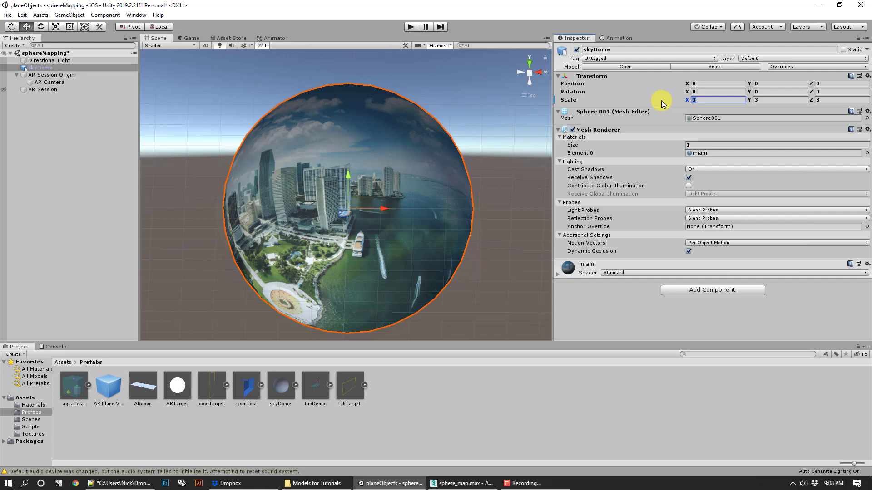
{"action": "type", "text": "4"}
{"action": "left_click", "coordinate": [775, 100]}
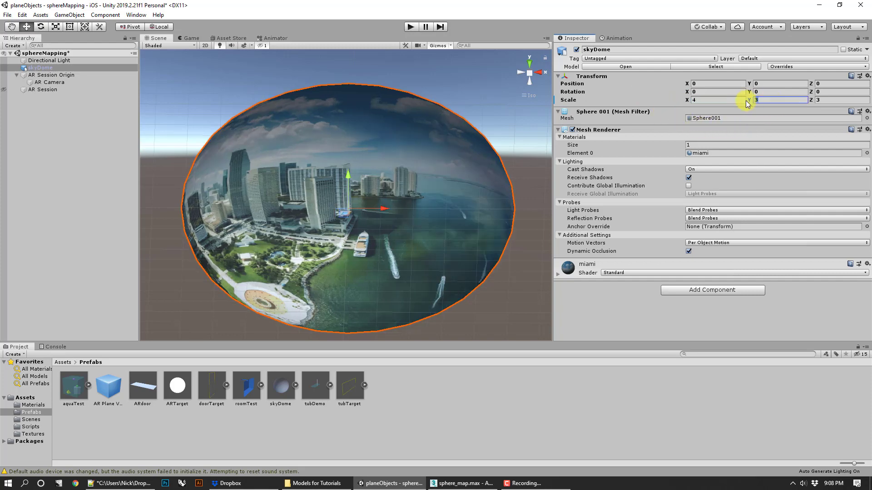
{"action": "type", "text": "4"}
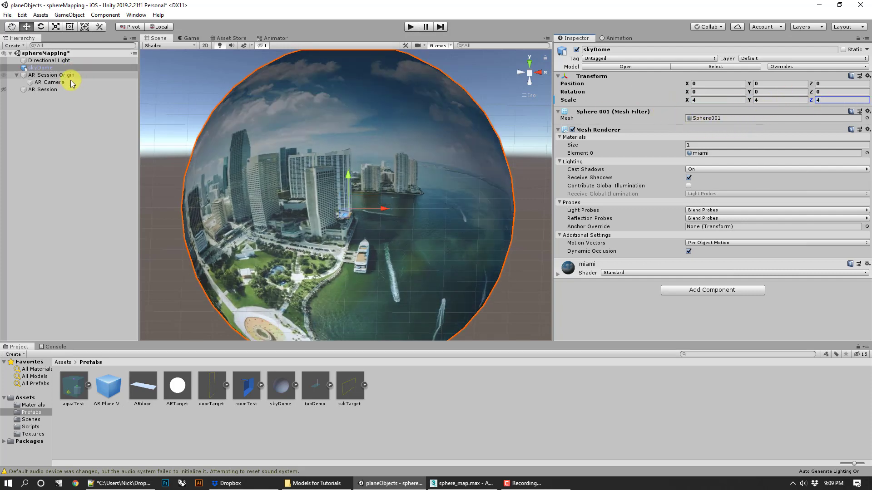
{"action": "left_click", "coordinate": [70, 82]}
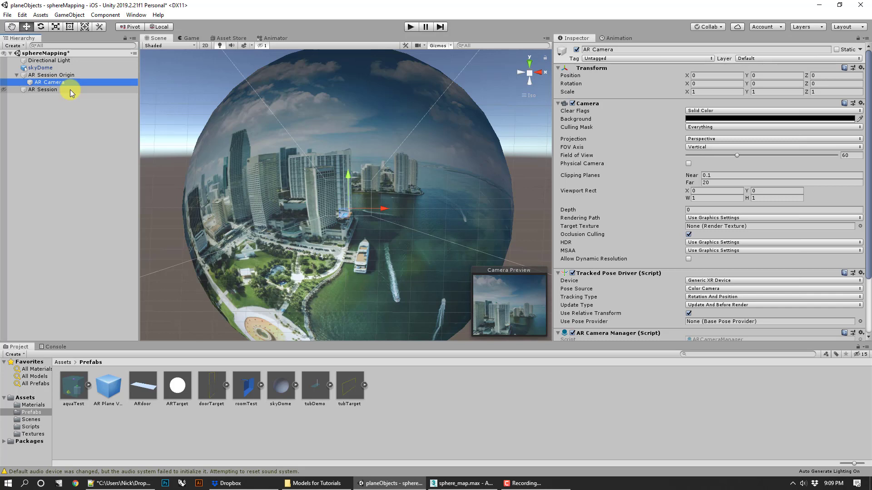
{"action": "left_click", "coordinate": [8, 18]}
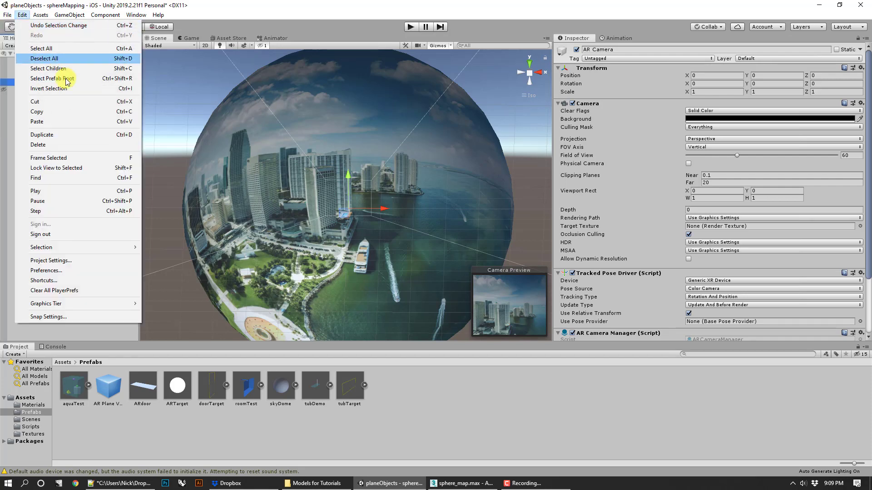
{"action": "left_click", "coordinate": [35, 105]}
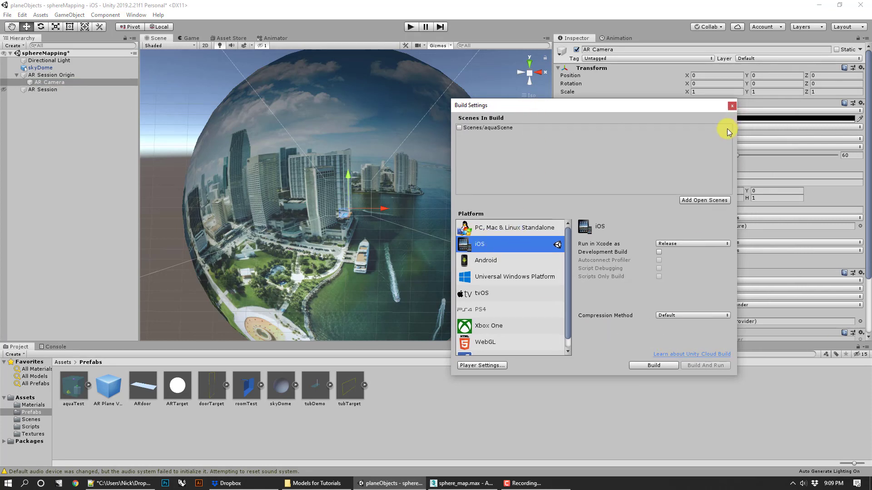
{"action": "left_click", "coordinate": [736, 105]}
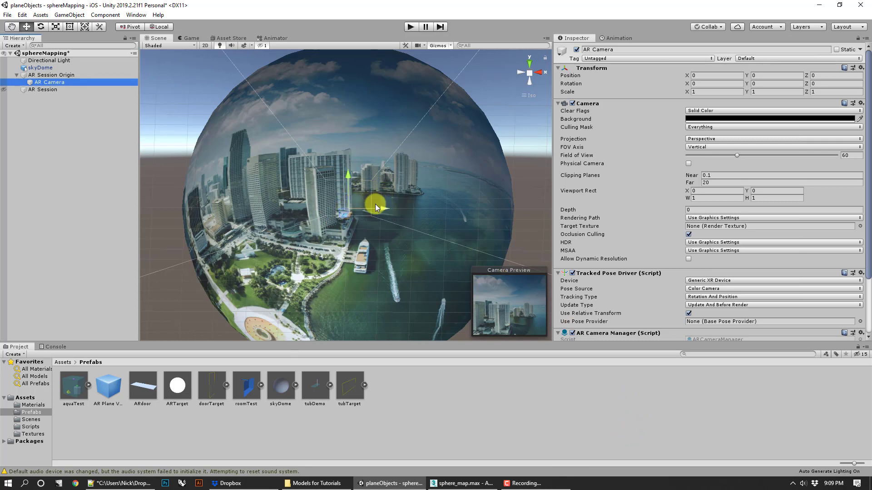
- From the top view, drag the AR Camera back to Z -0.379, then select skyDome
{"action": "left_click", "coordinate": [529, 61]}
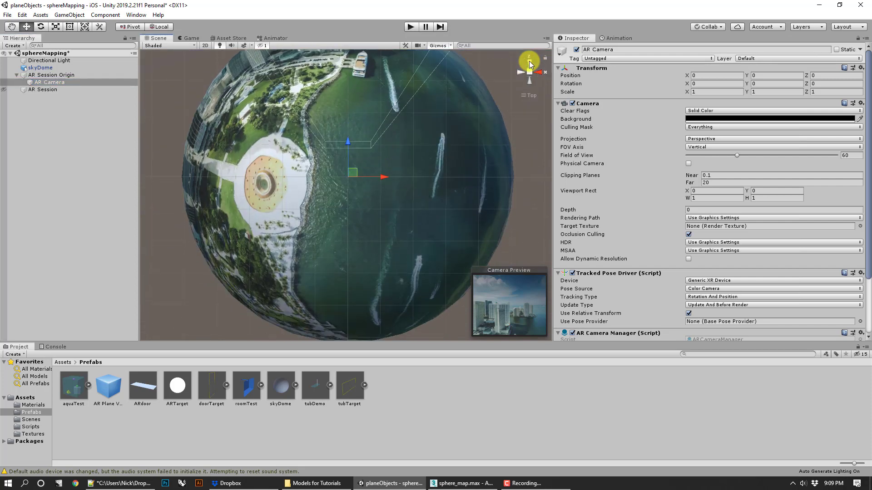
{"action": "left_click_drag", "start_coordinate": [370, 159], "coordinate": [341, 264], "text": "alt"}
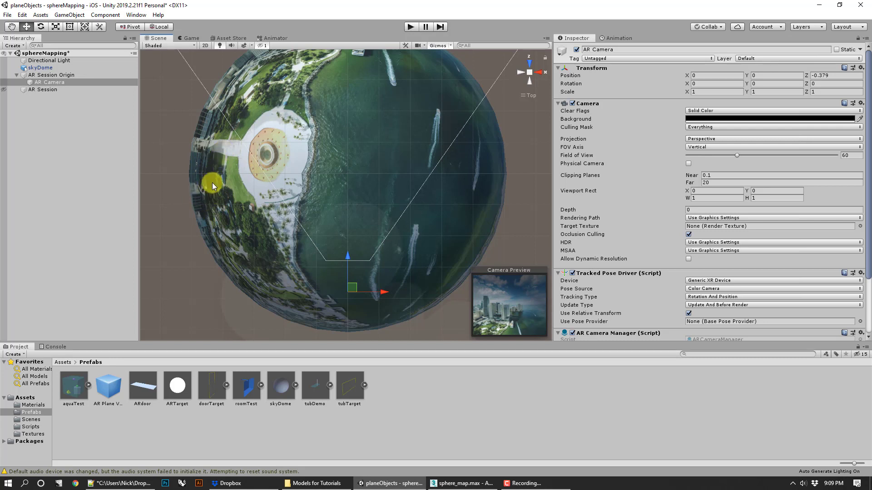
{"action": "left_click", "coordinate": [233, 209]}
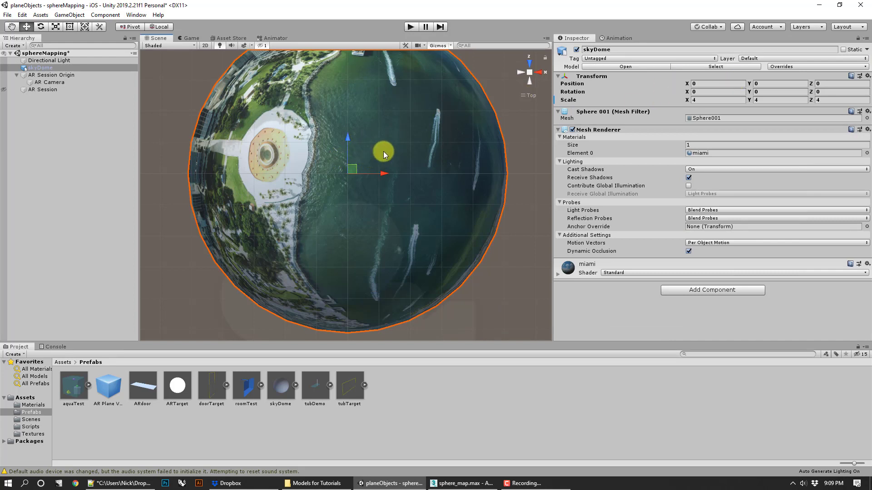
- Restore skyDome's Position Y to 0 and set its Rotation Y to 90
{"action": "left_click", "coordinate": [767, 83]}
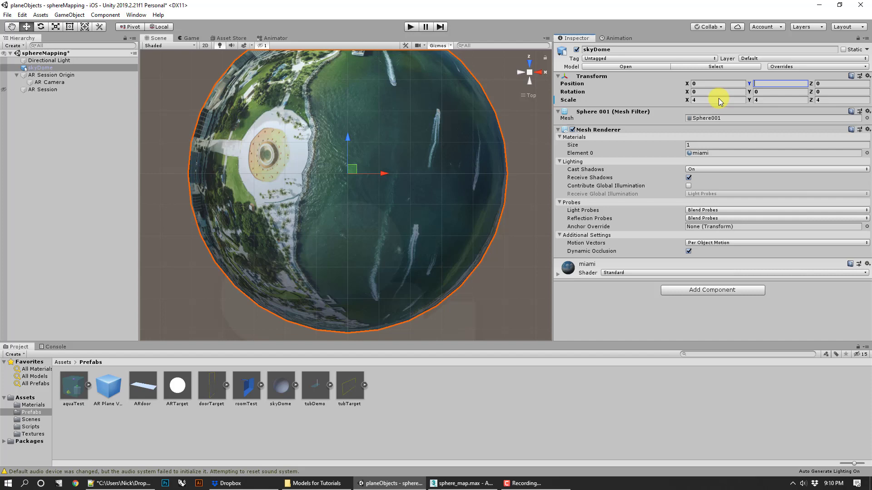
{"action": "type", "text": "90"}
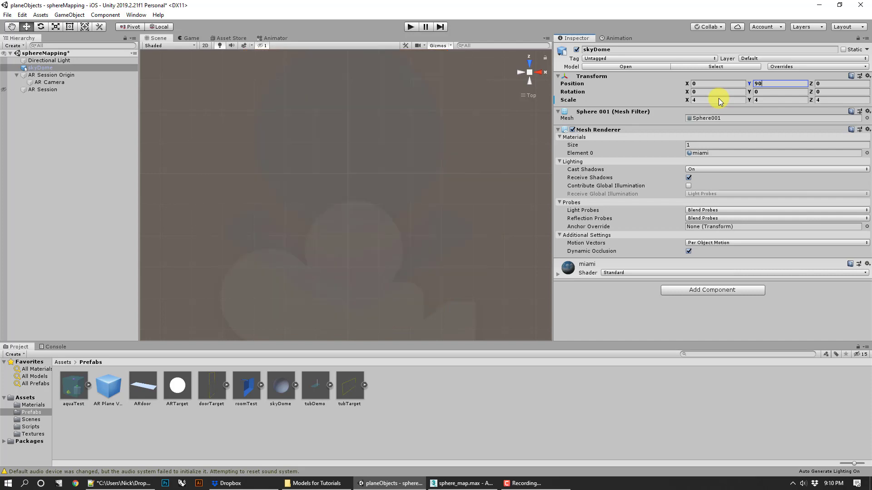
{"action": "key", "text": "BackSpace"}
{"action": "key", "text": "BackSpace"}
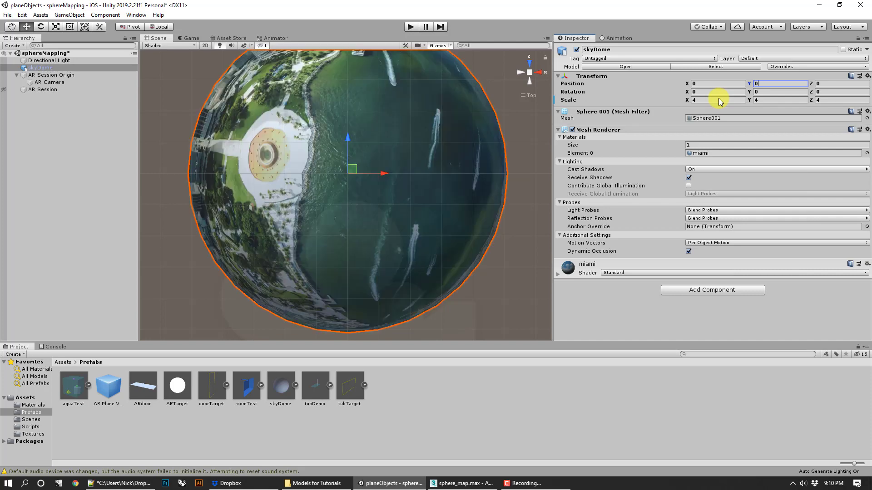
{"action": "left_click", "coordinate": [761, 92]}
{"action": "type", "text": "90"}
- Check the AR Camera view, then reselect skyDome and review its scale of 4
{"action": "left_click", "coordinate": [111, 81]}
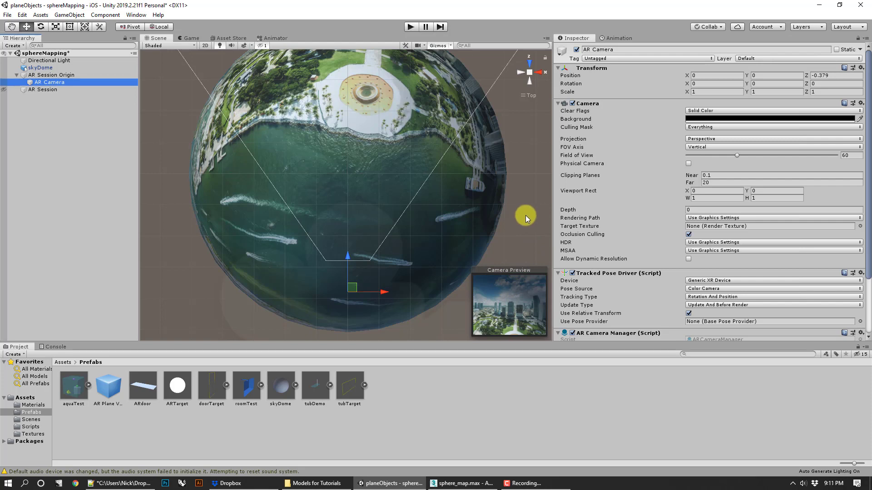
{"action": "left_click", "coordinate": [489, 175]}
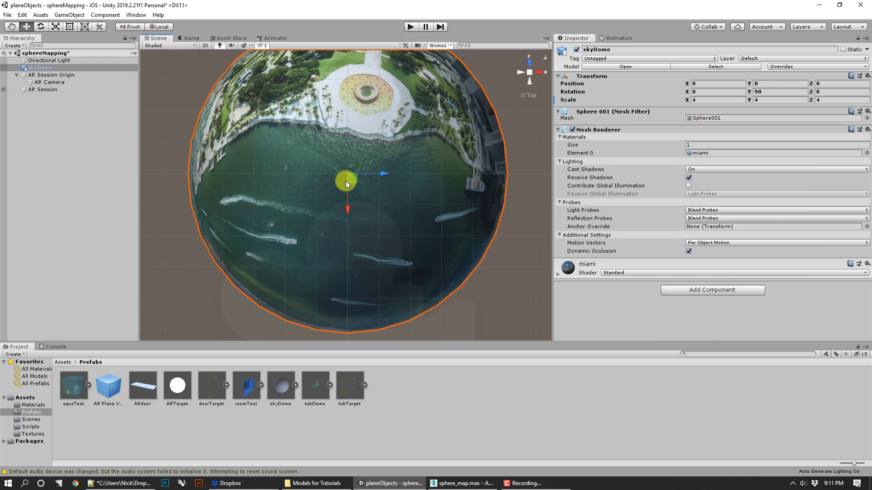
{"action": "left_click", "coordinate": [724, 100]}
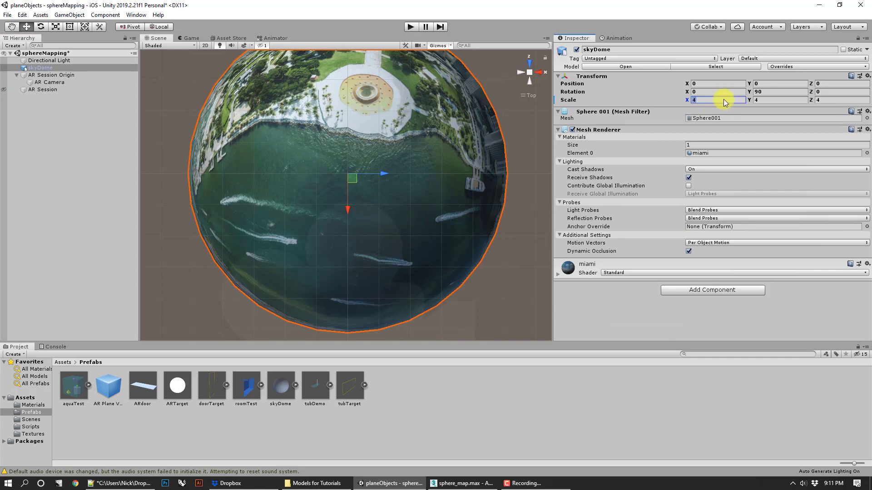